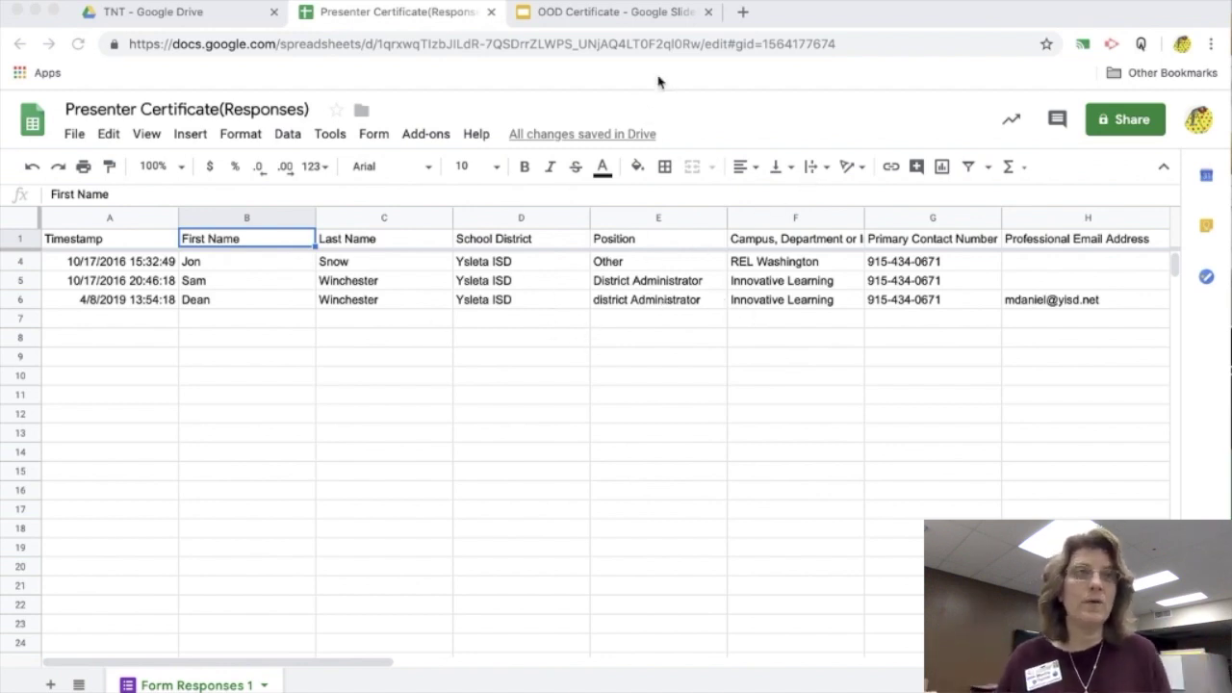
- View the OOD Certificate slide template, and open the AutoCrat add-on in the Presenter Certificate responses spreadsheet
click(564, 13)
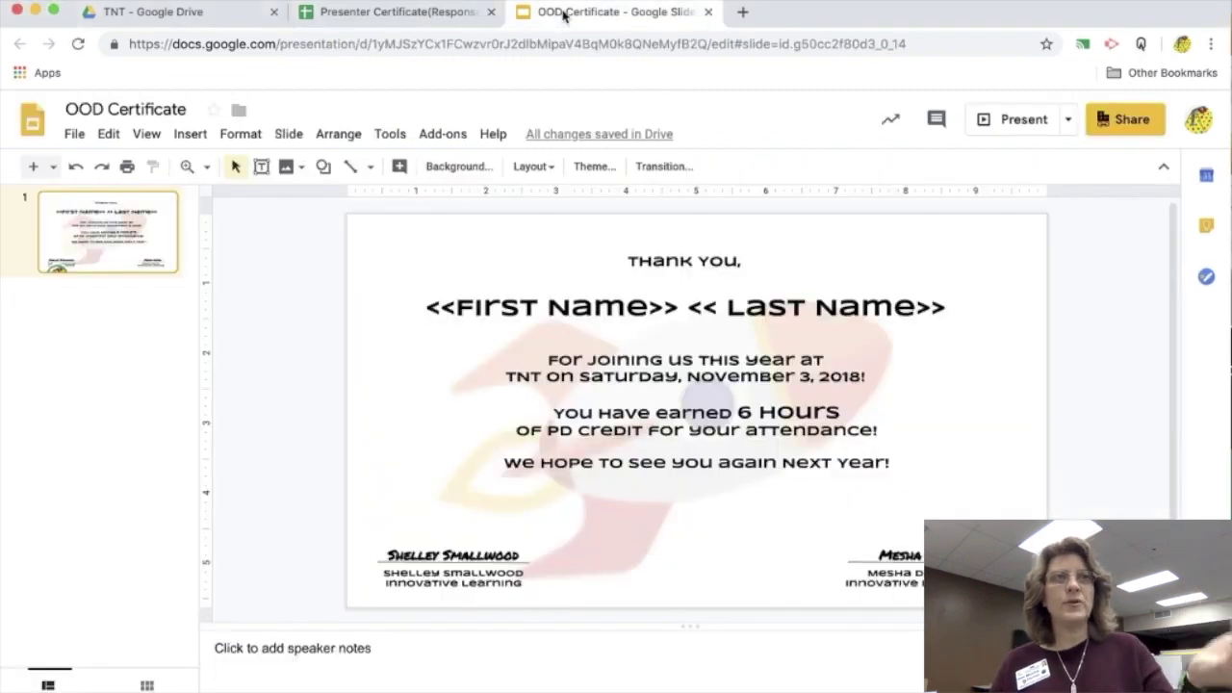
click(346, 13)
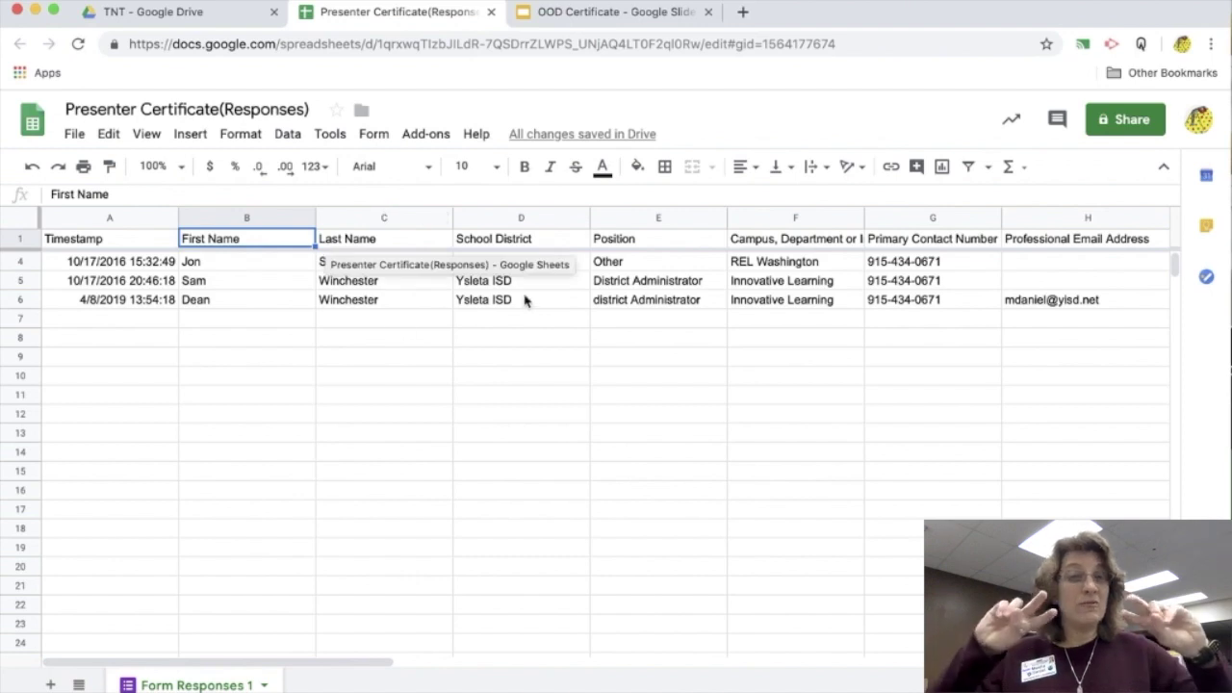
click(420, 134)
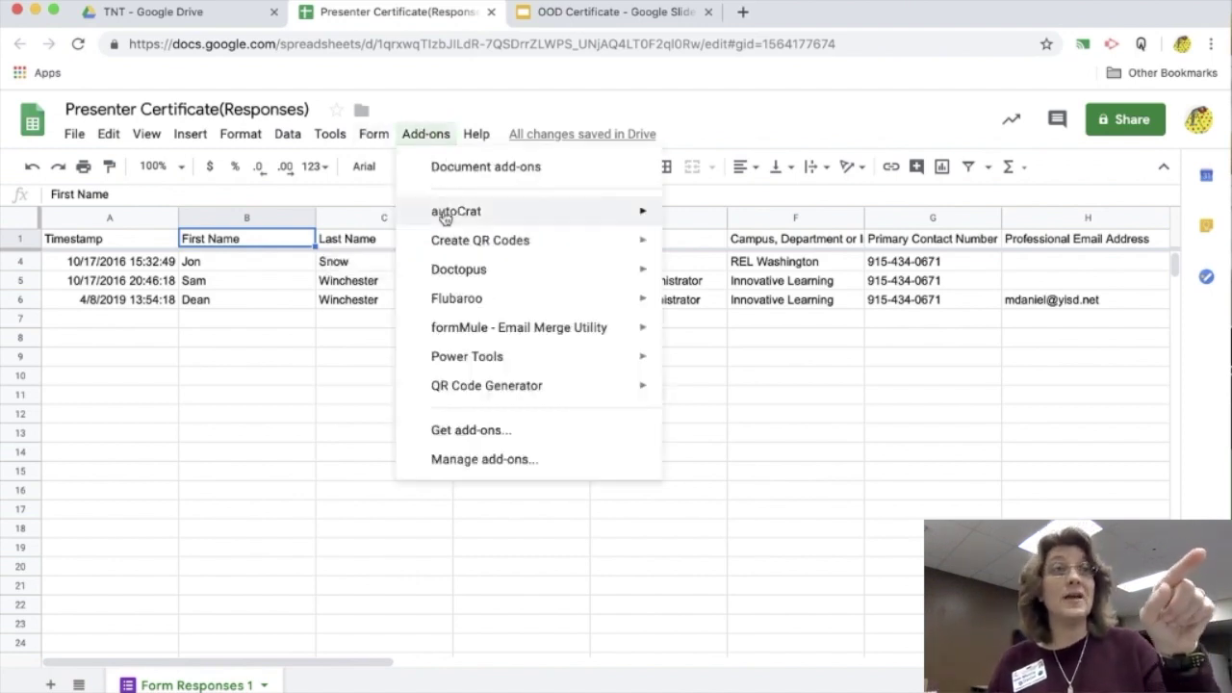
mouse_move(443, 211)
click(690, 218)
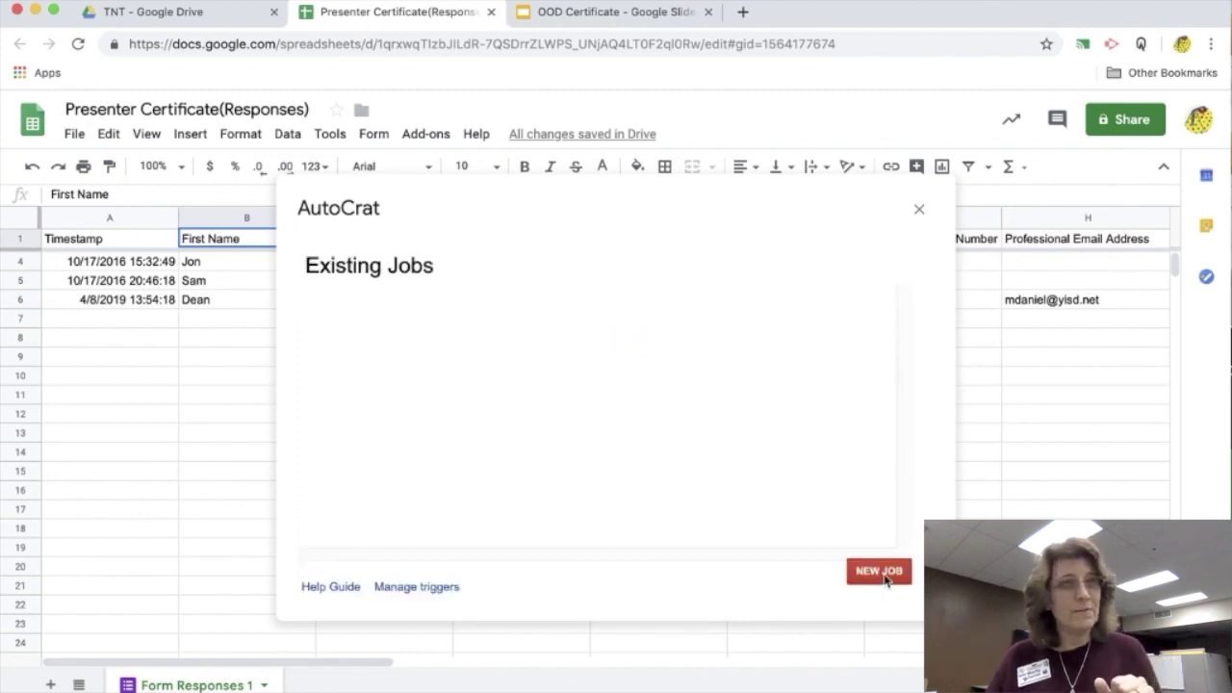
- Create a new merge job named "Practice email certificates" and continue to the template choice
click(881, 577)
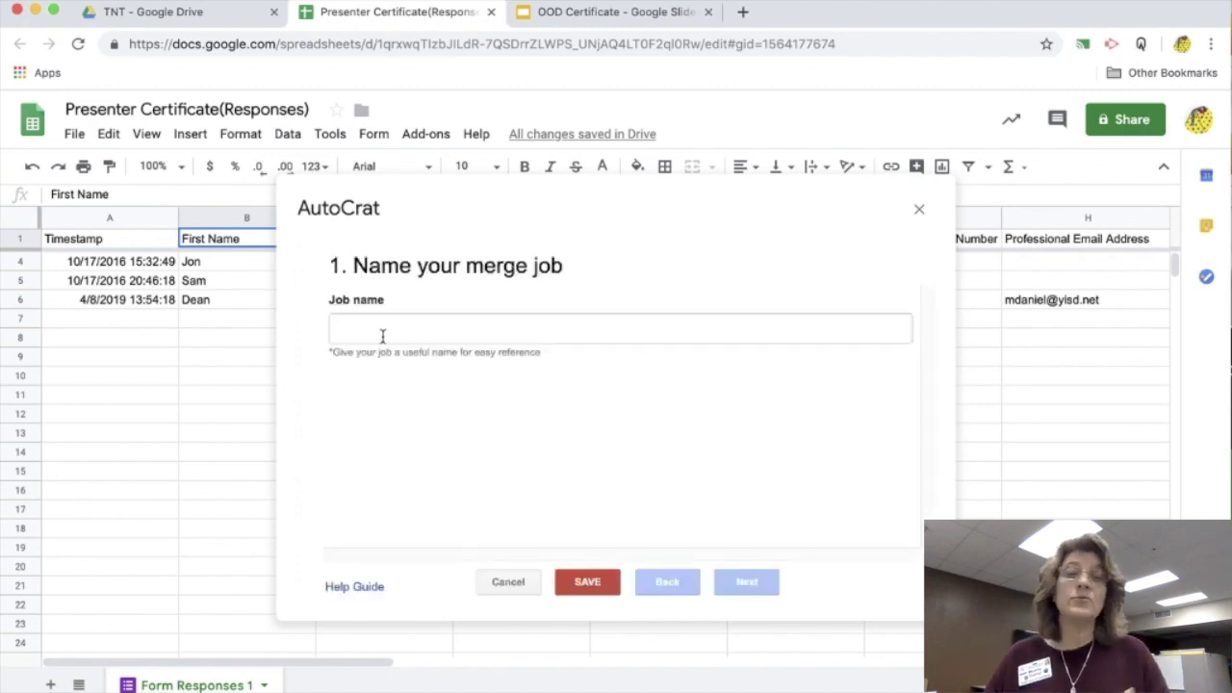
click(375, 329)
text(Pra)
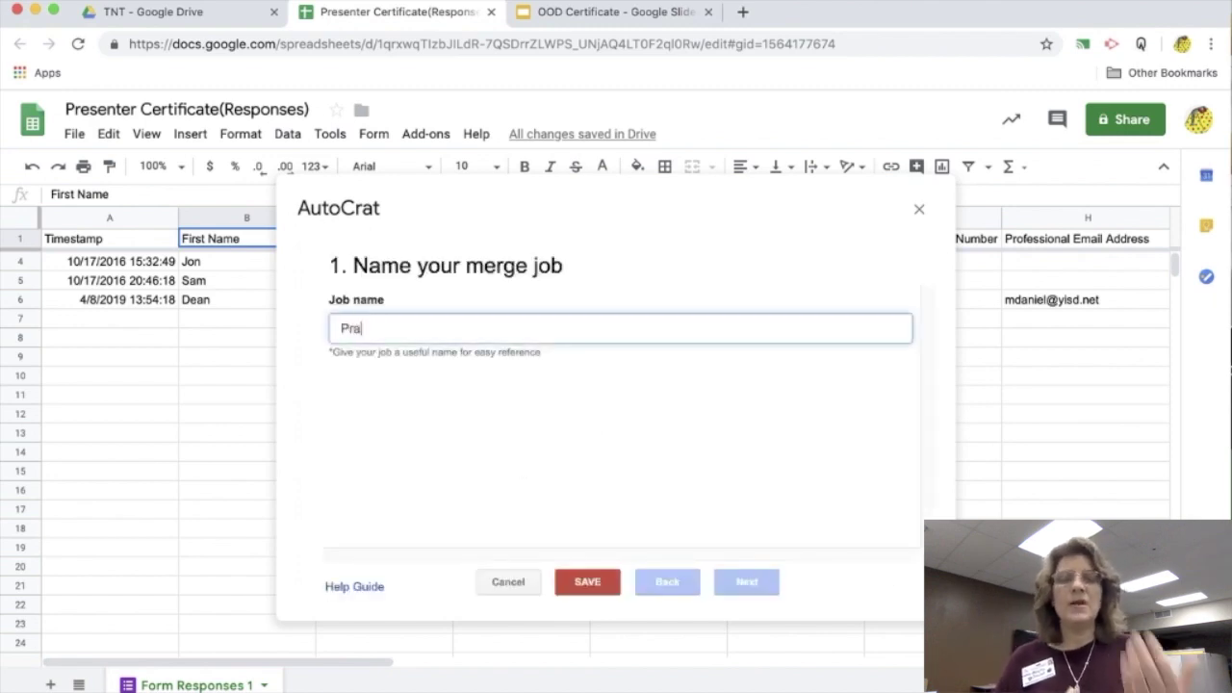
text(ctice email certificates)
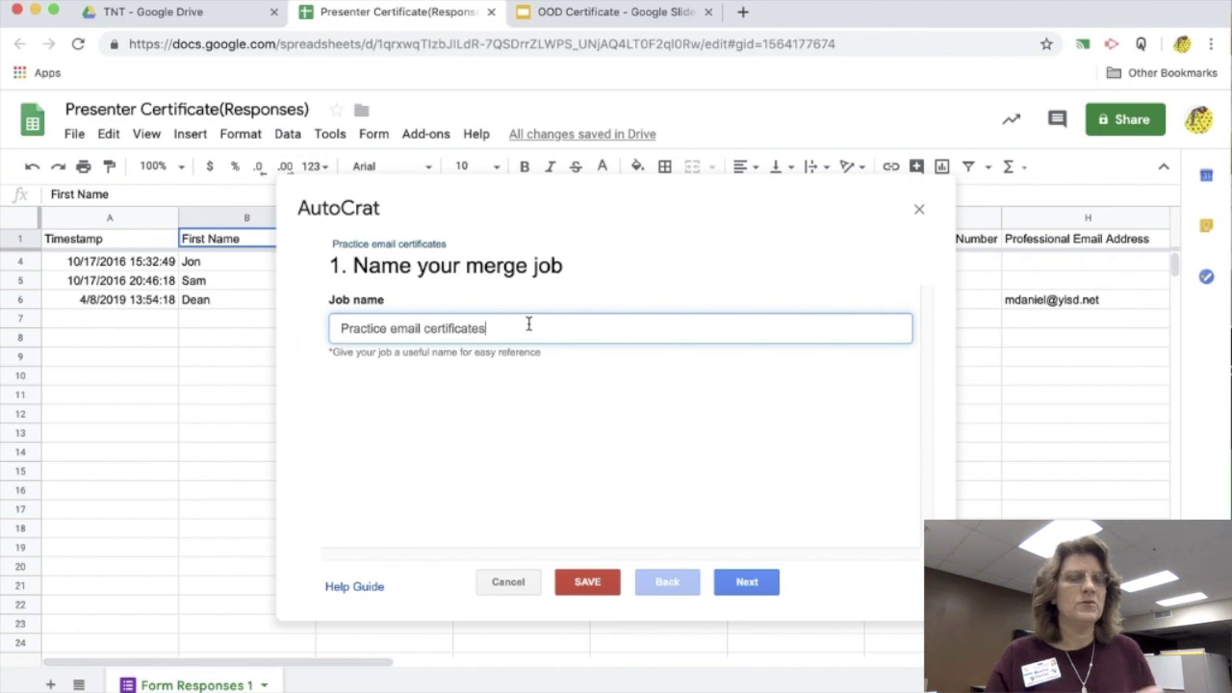
click(761, 587)
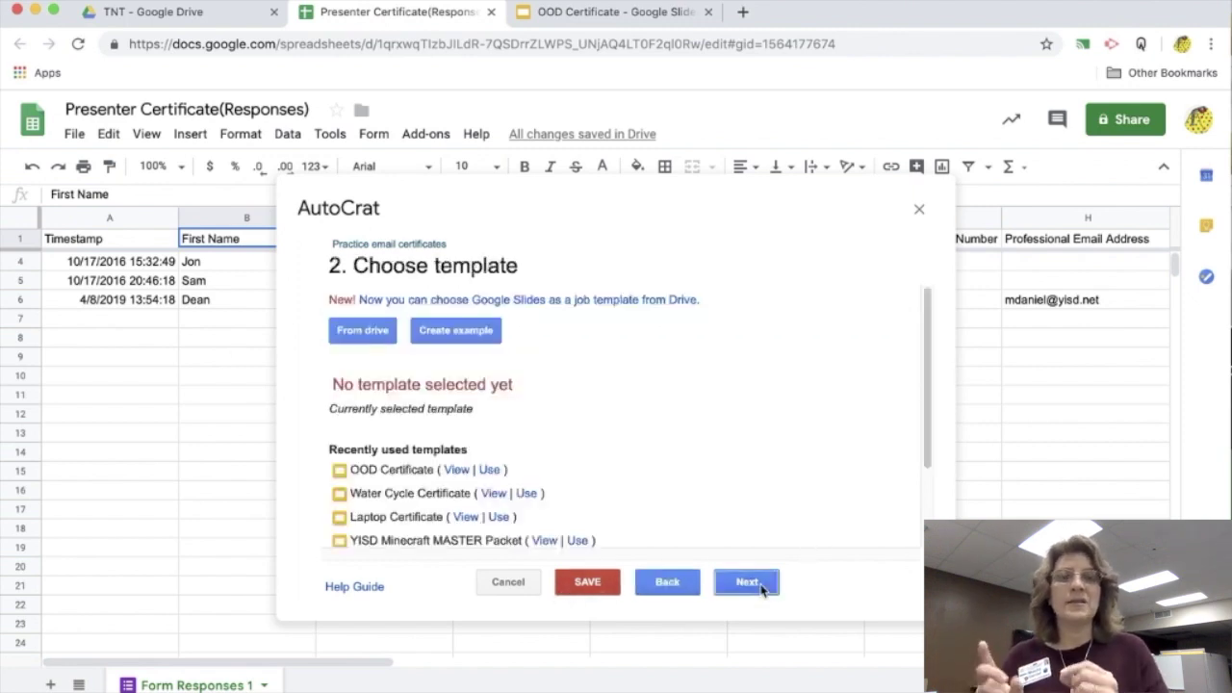
- Choose the OOD Certificate presentation from Drive as the job's template and continue to the data mapping
click(372, 333)
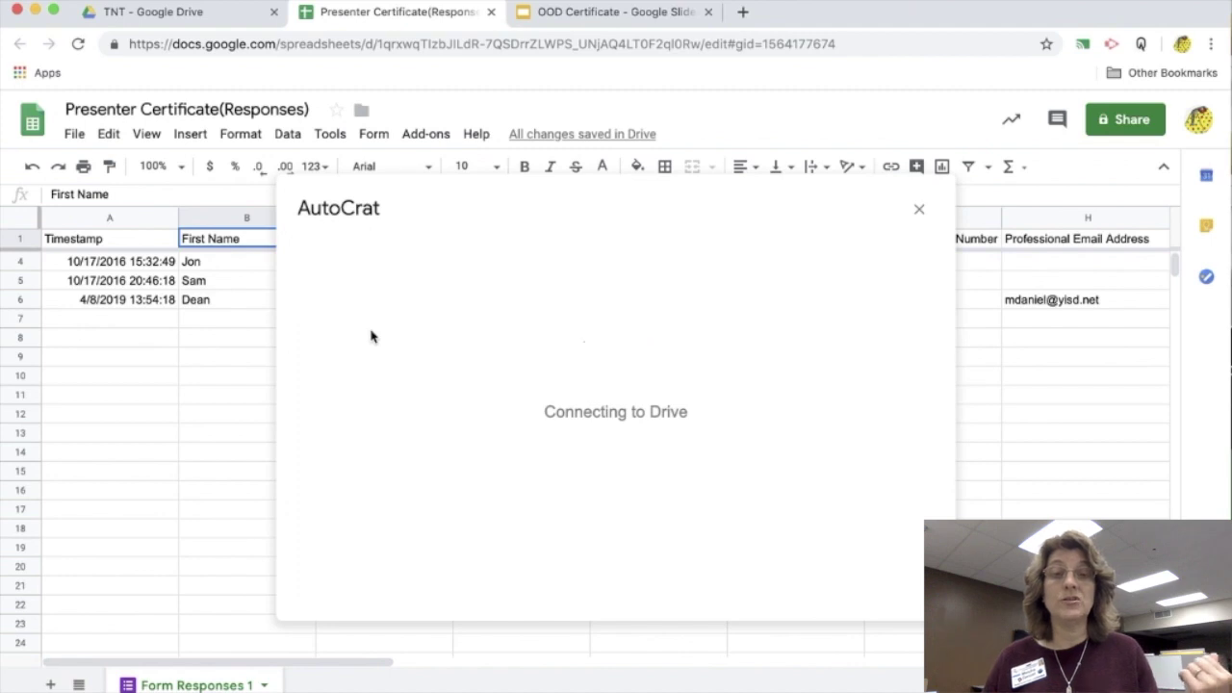
click(597, 486)
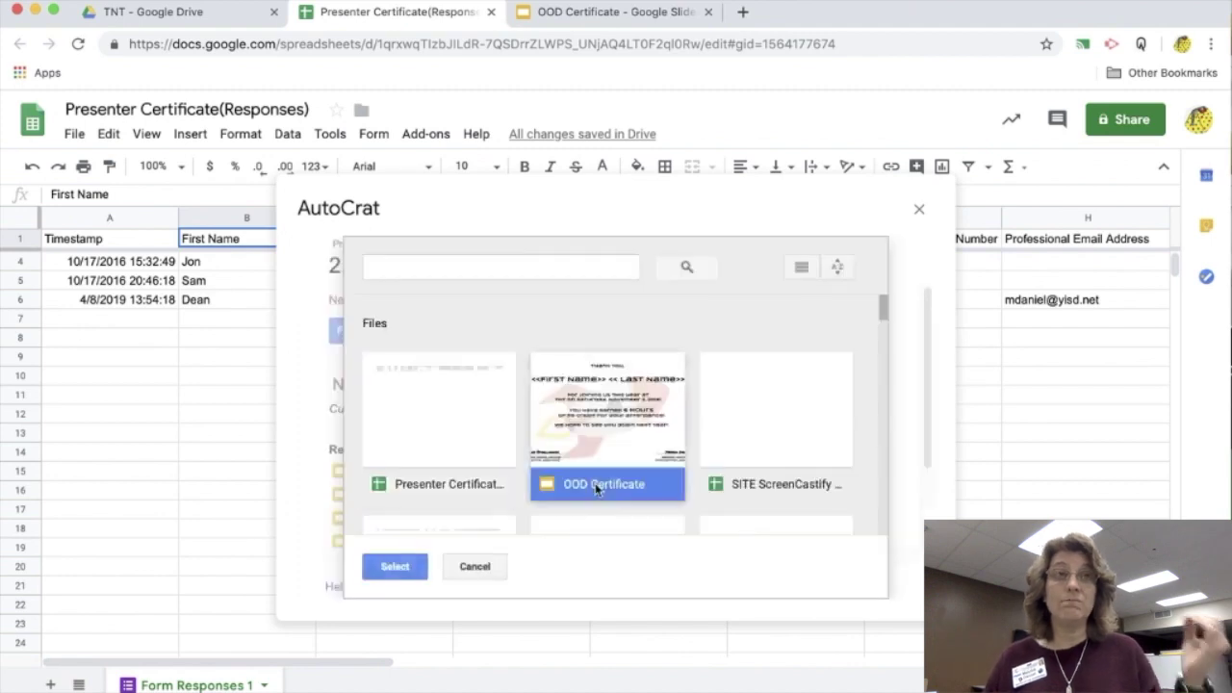
click(406, 566)
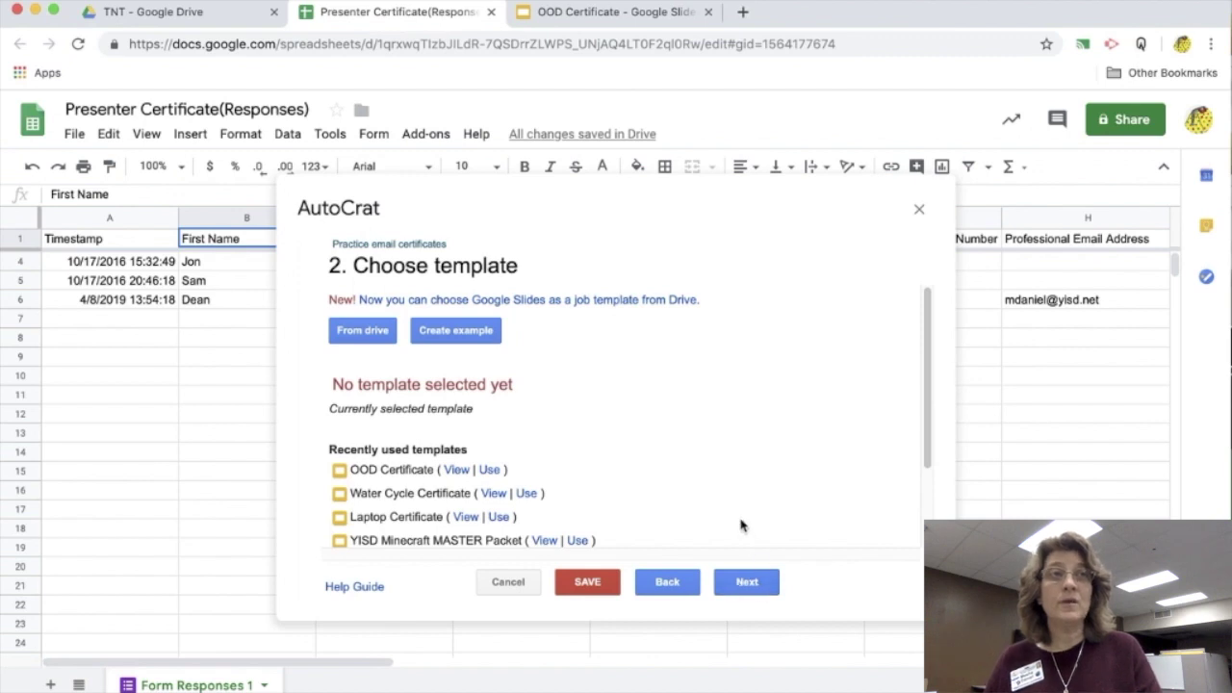
click(746, 582)
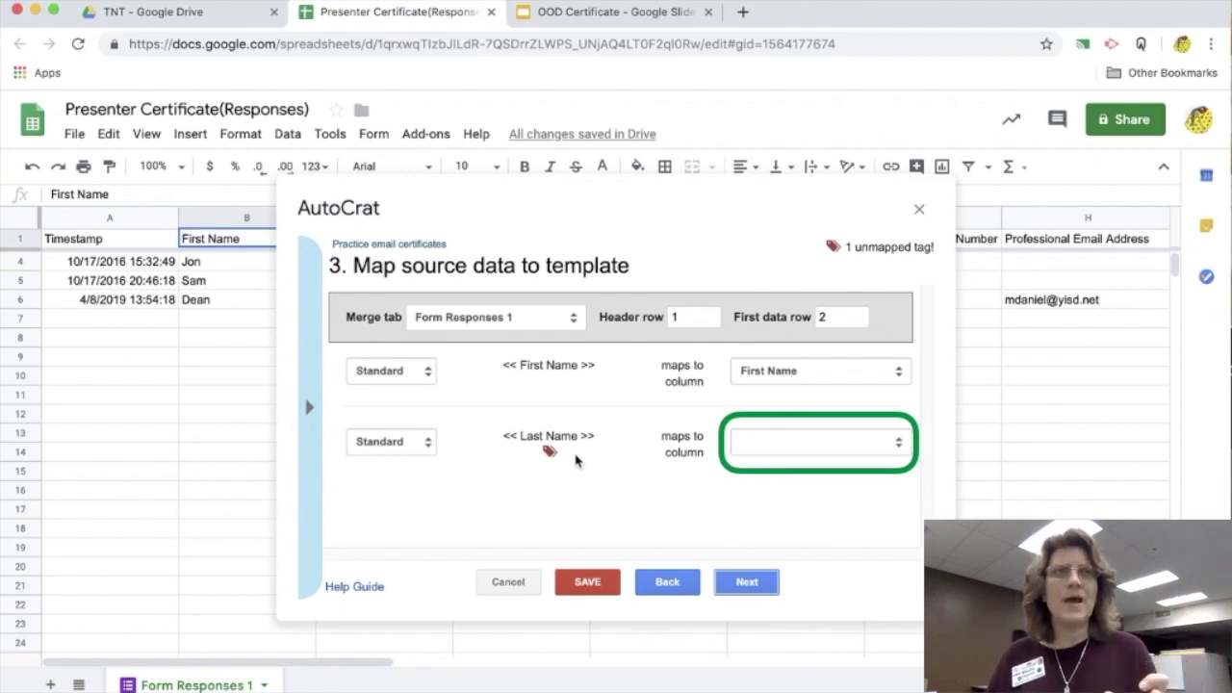
- Map the <<Last Name>> tag to the Last Name column and continue to the file settings
click(814, 442)
click(799, 488)
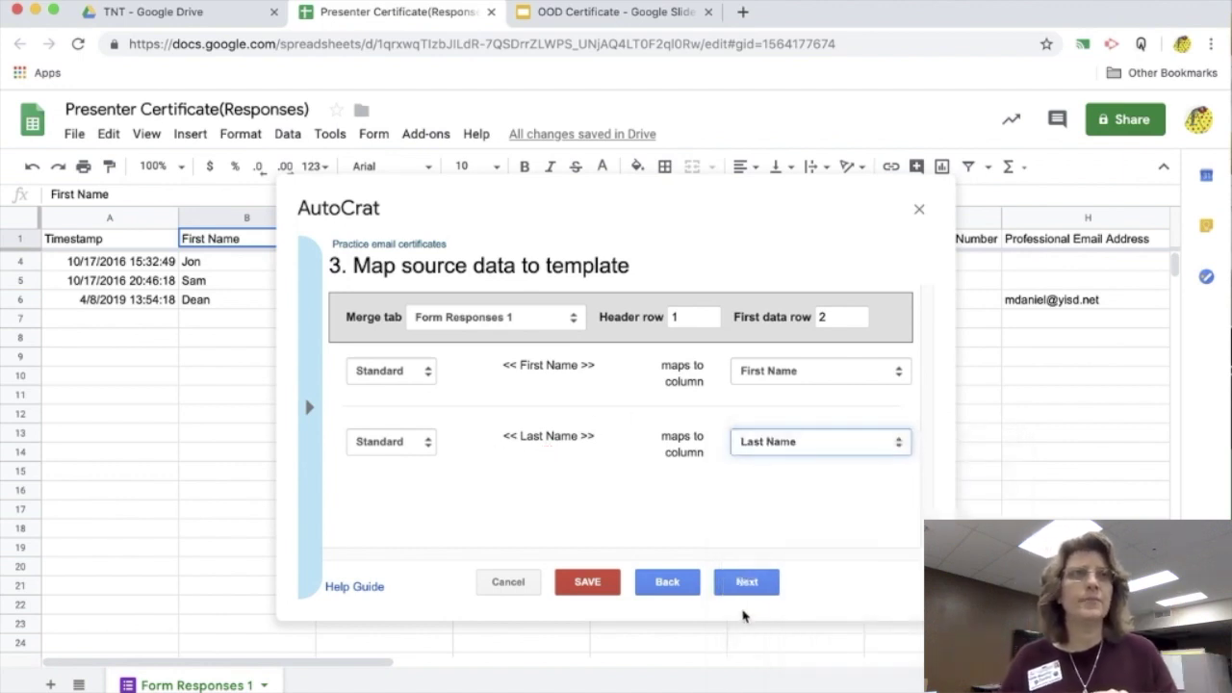
click(747, 582)
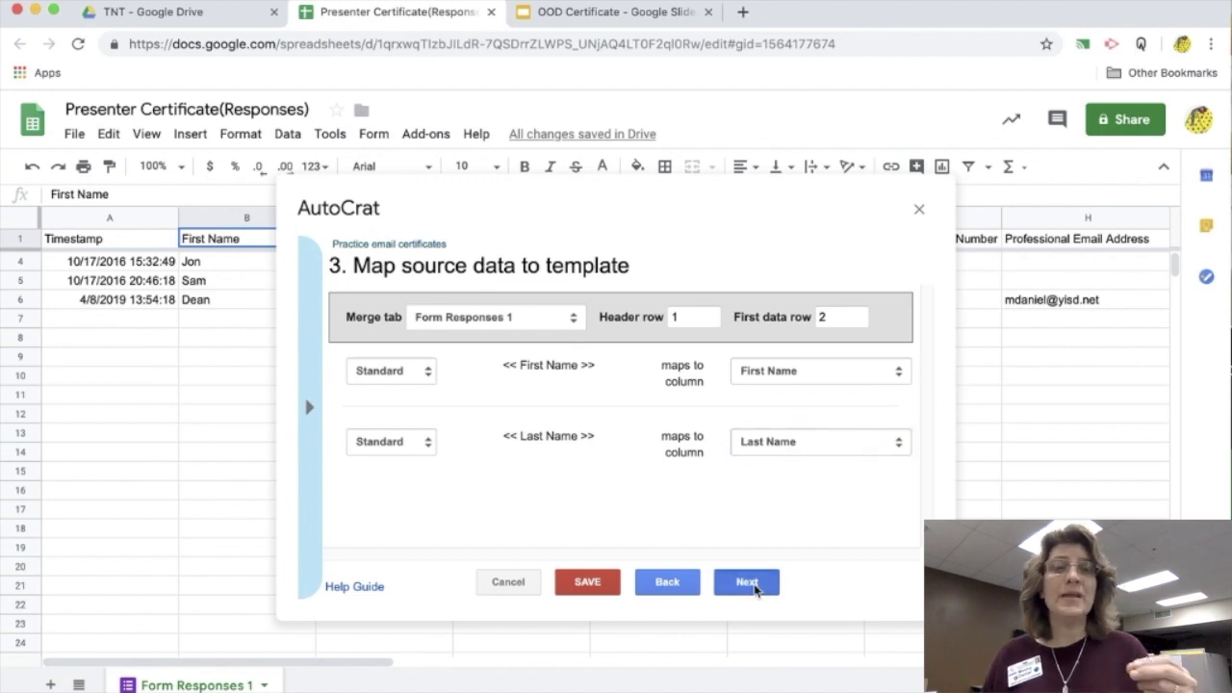
- Set the output file name to "<<First Name>> <<Last Name>> Certificate" with type PDF, and continue to the destination folder
click(364, 324)
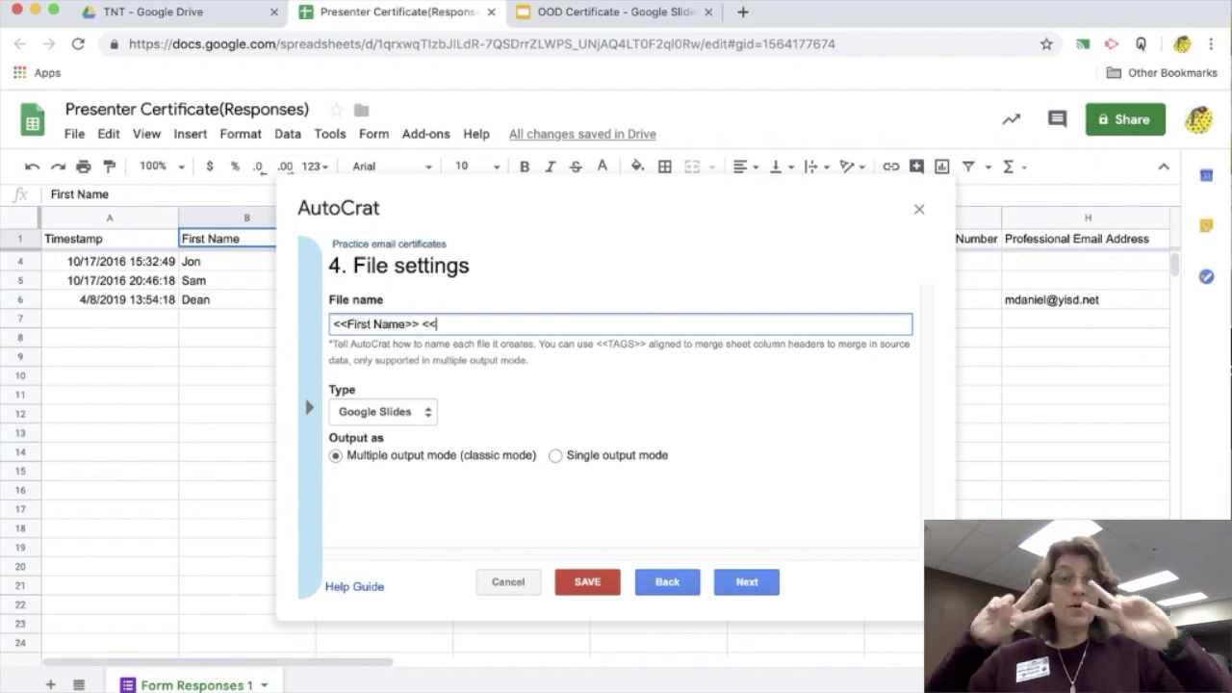
text(<<First Name>> <<Last nam)
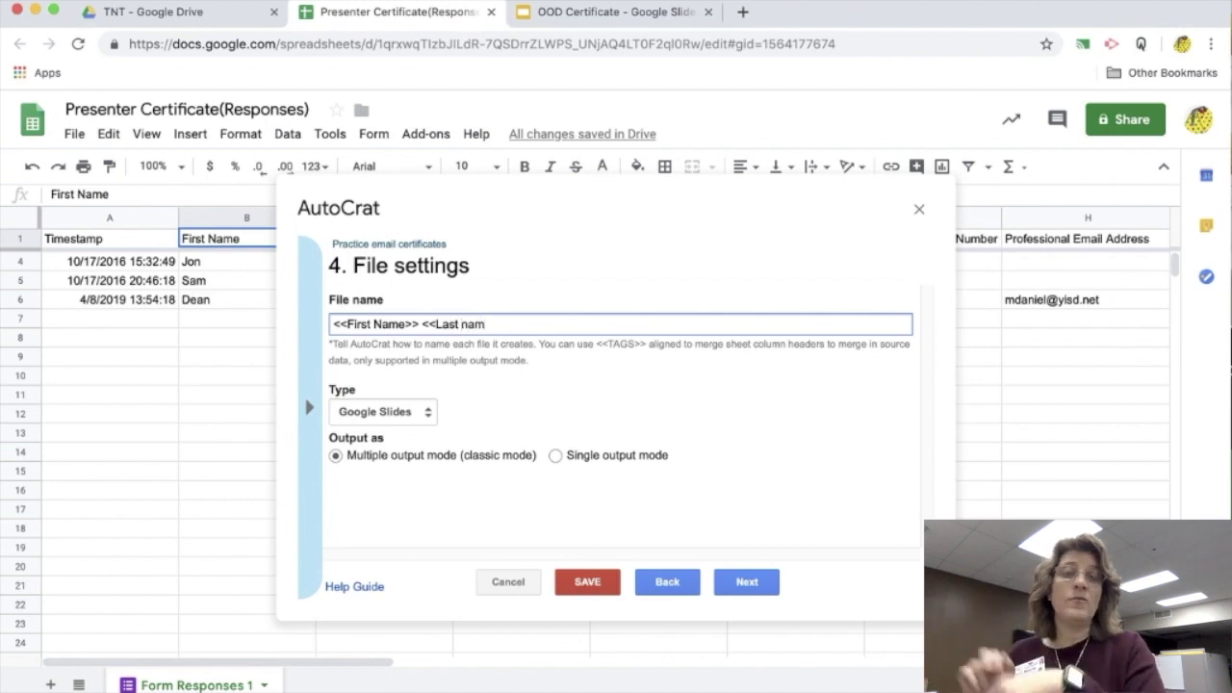
text( Name>>)
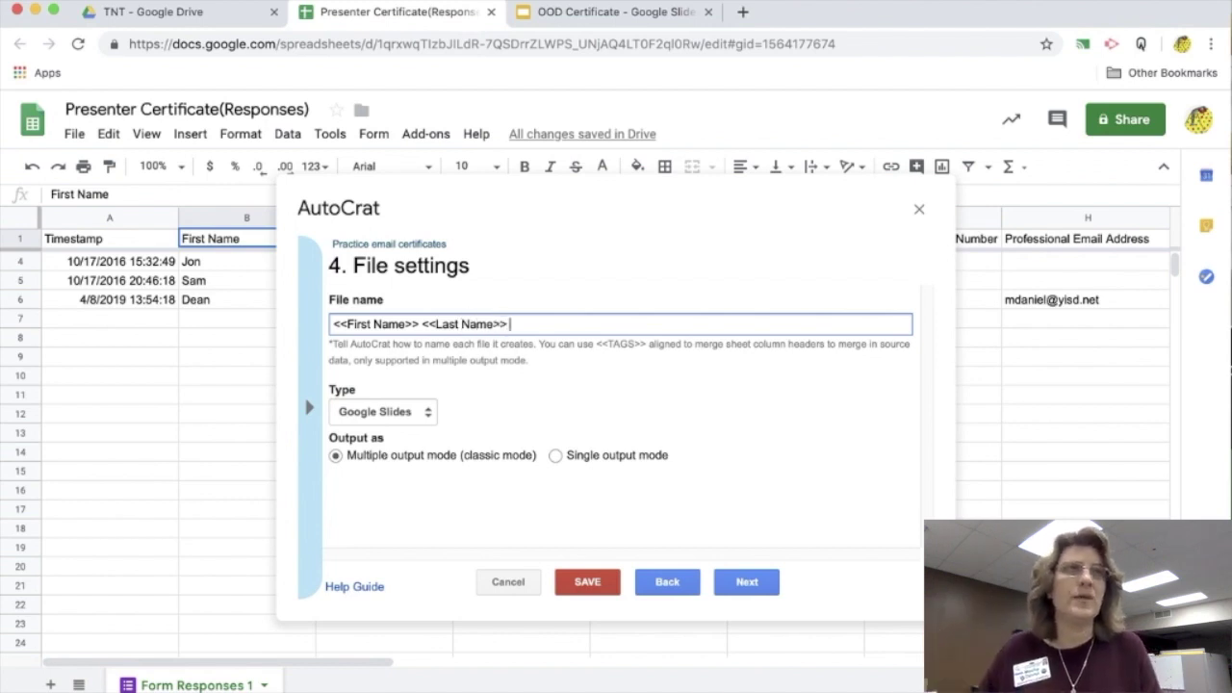
text( Certificate)
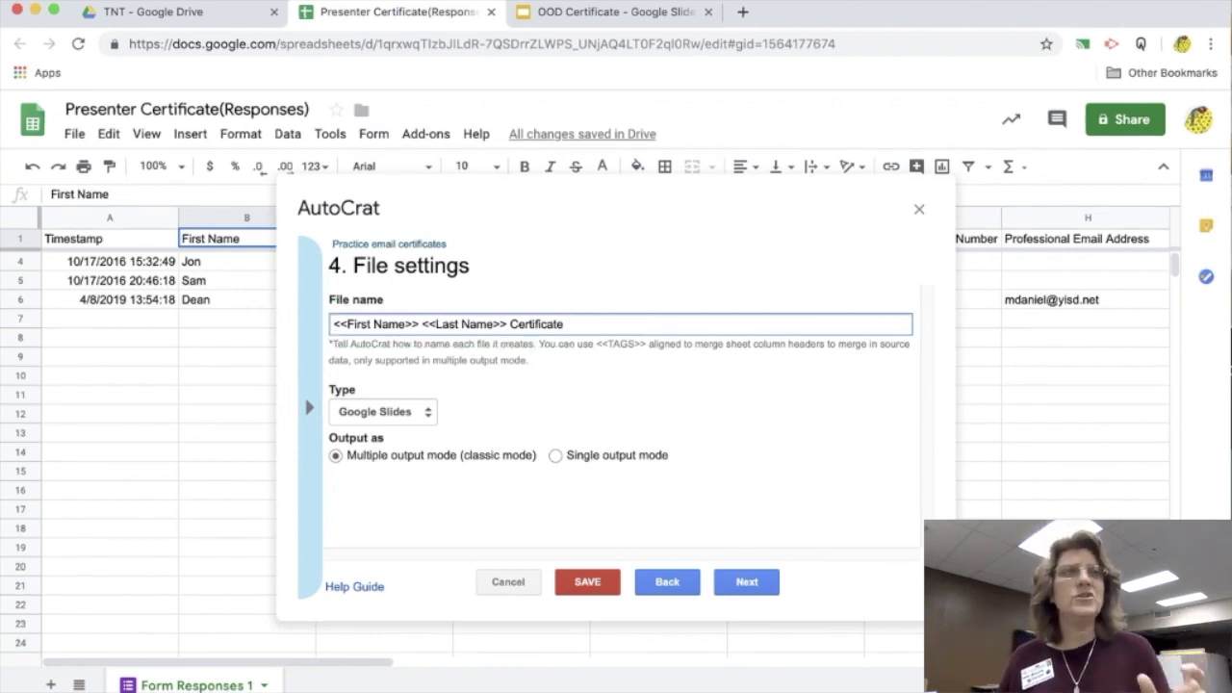
click(429, 412)
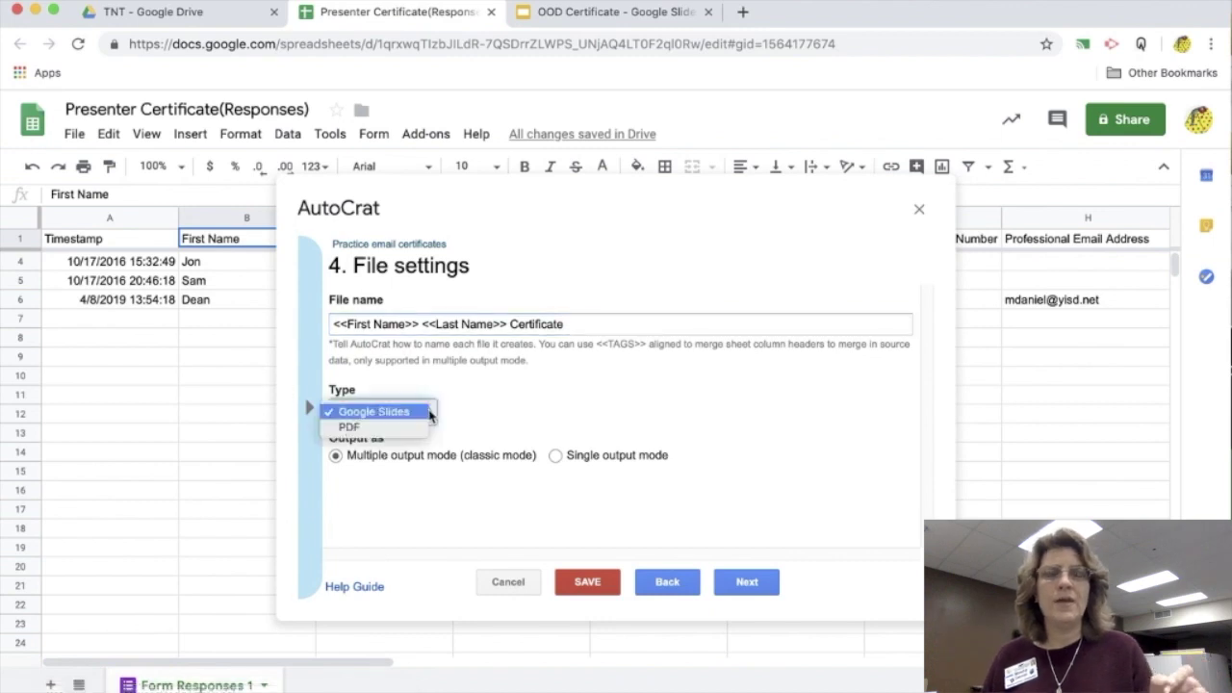
click(358, 426)
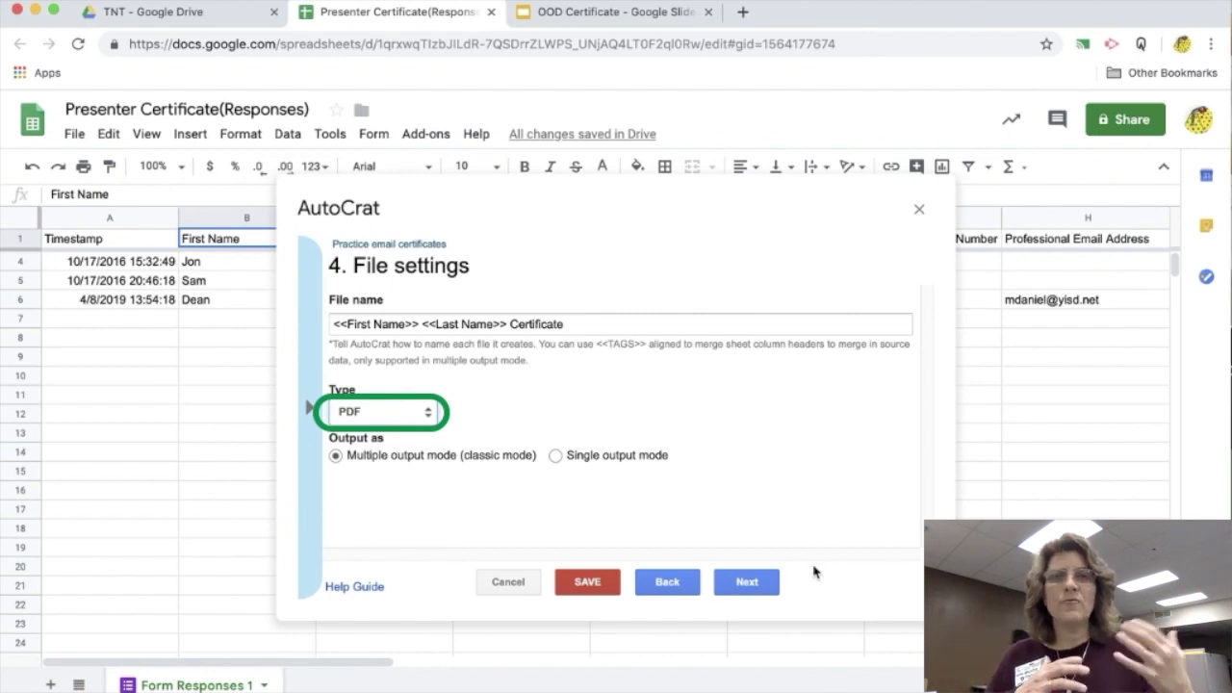
click(766, 581)
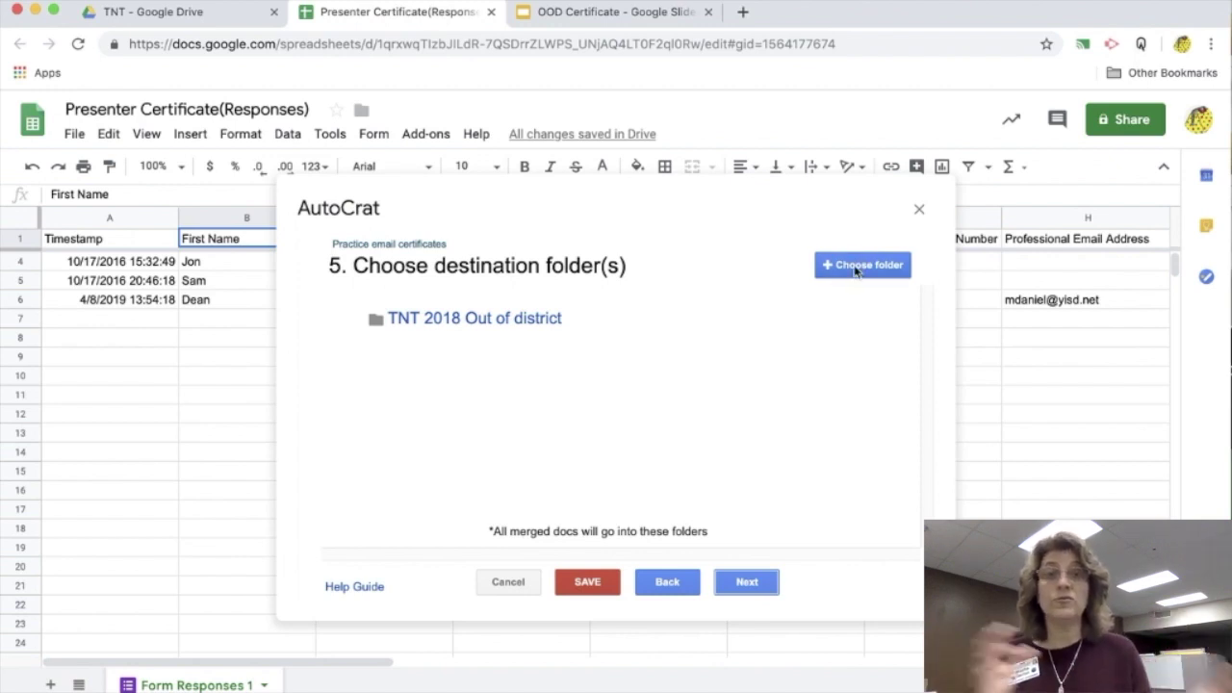
- Keep TNT 2018 Out of district as the destination folder and proceed to the sharing settings without adding a merge condition
click(748, 583)
click(748, 582)
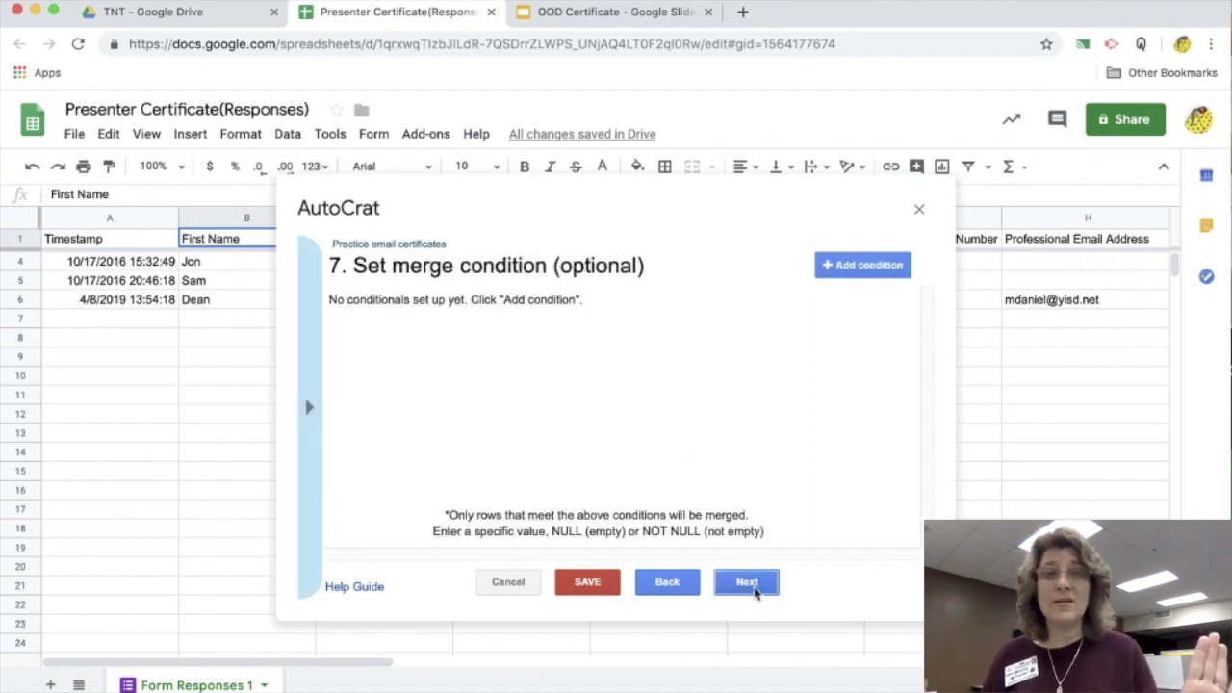
click(751, 587)
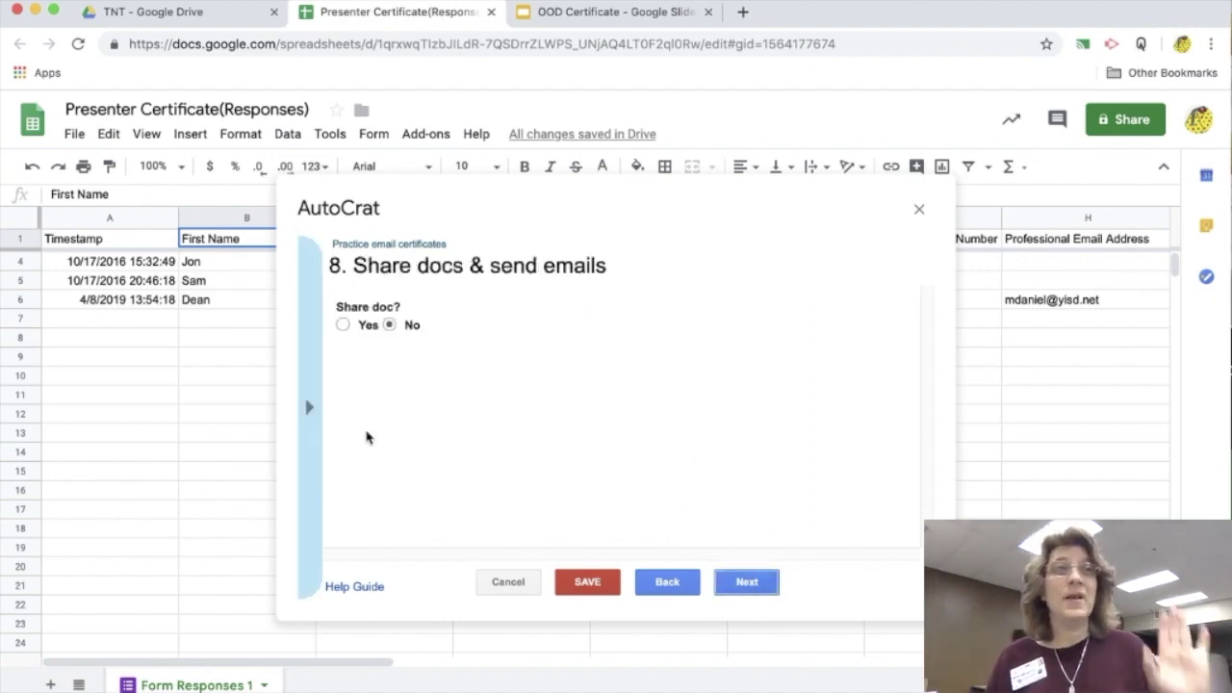
- Turn on sharing of the merged document and disallow collaborators from re-sharing it
click(343, 325)
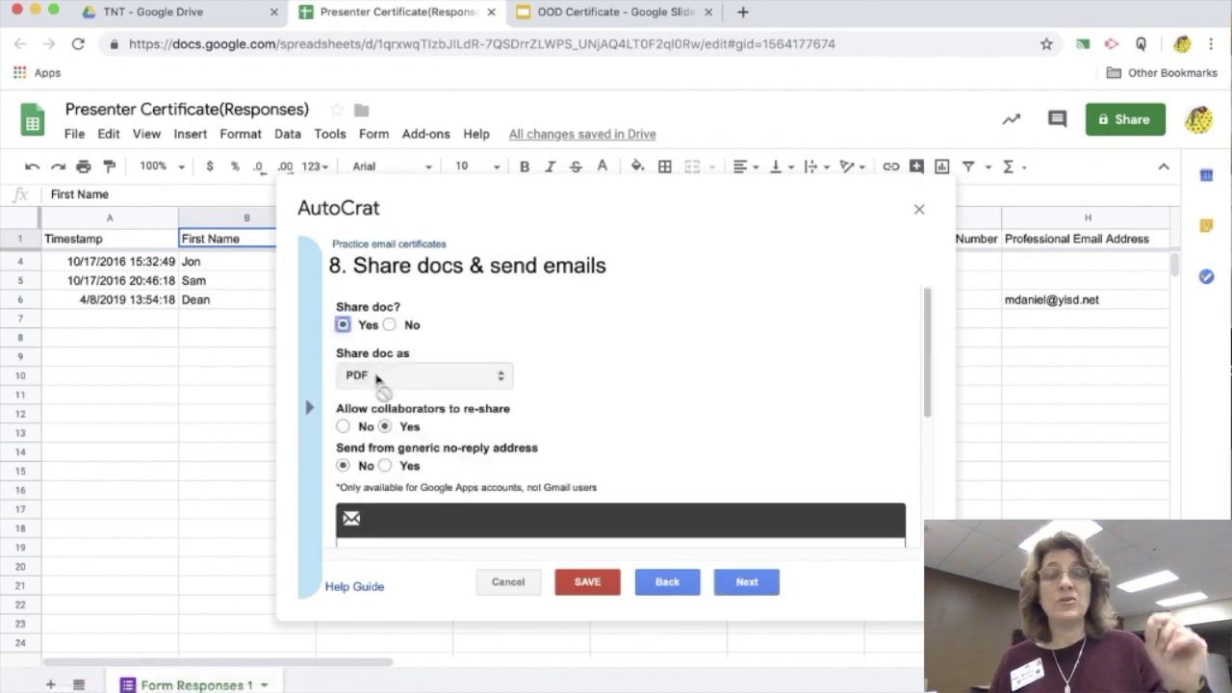
click(343, 426)
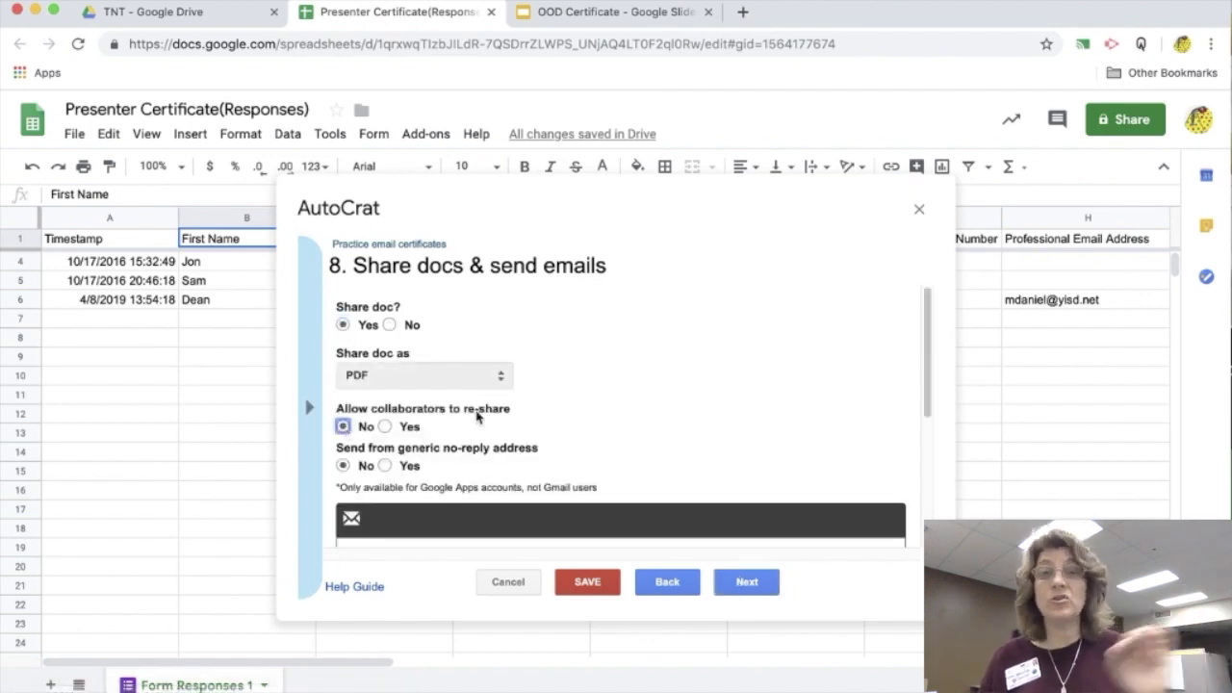
- Set the email's recipient to the tag <<Professional Email Address>>, matching the spreadsheet's column header
scroll(476, 416, down, 2)
click(380, 453)
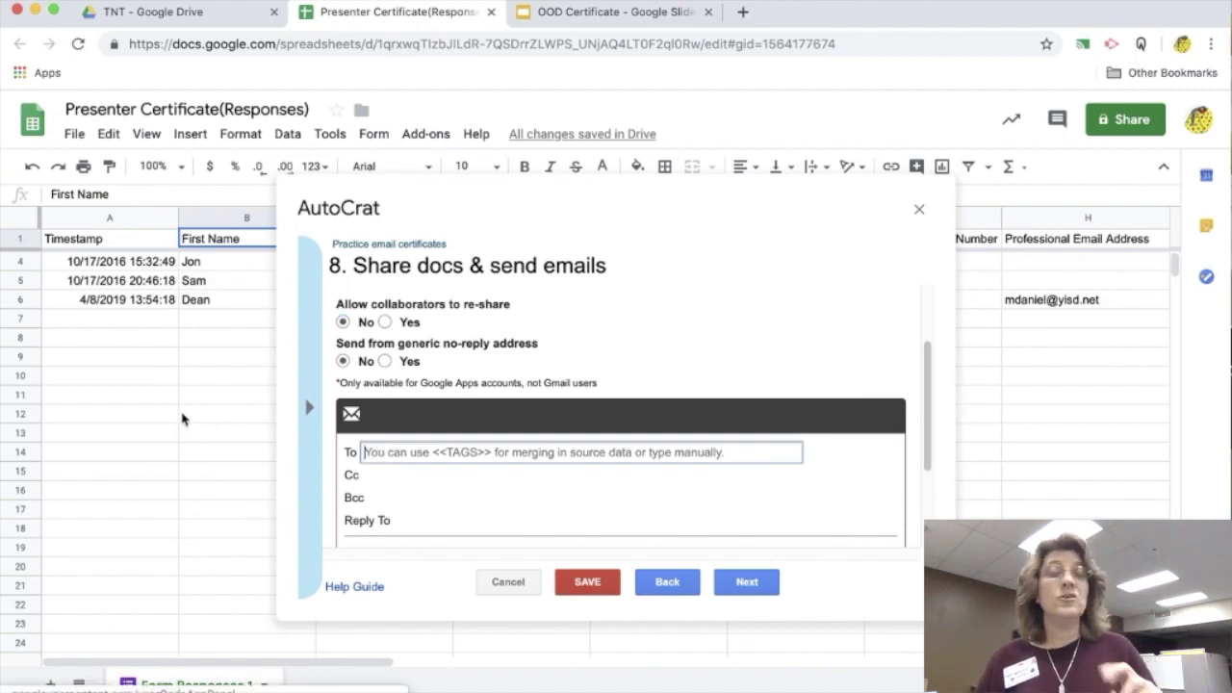
scroll(193, 402, right, 4)
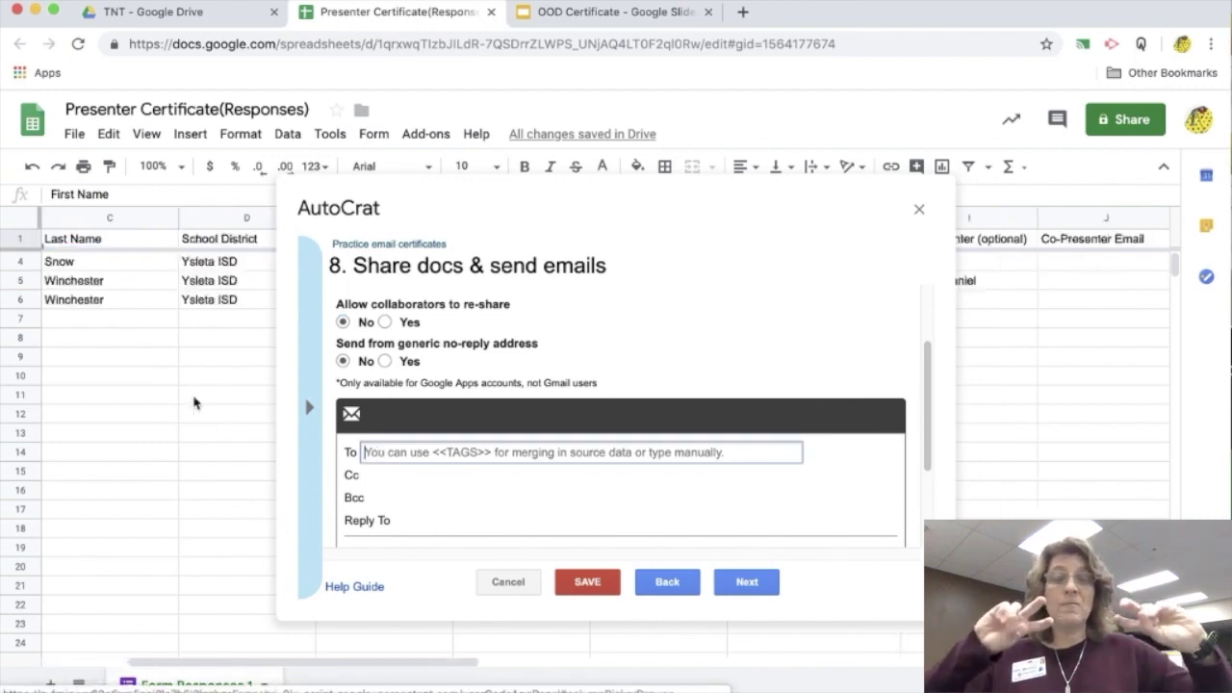
scroll(193, 402, right, 2)
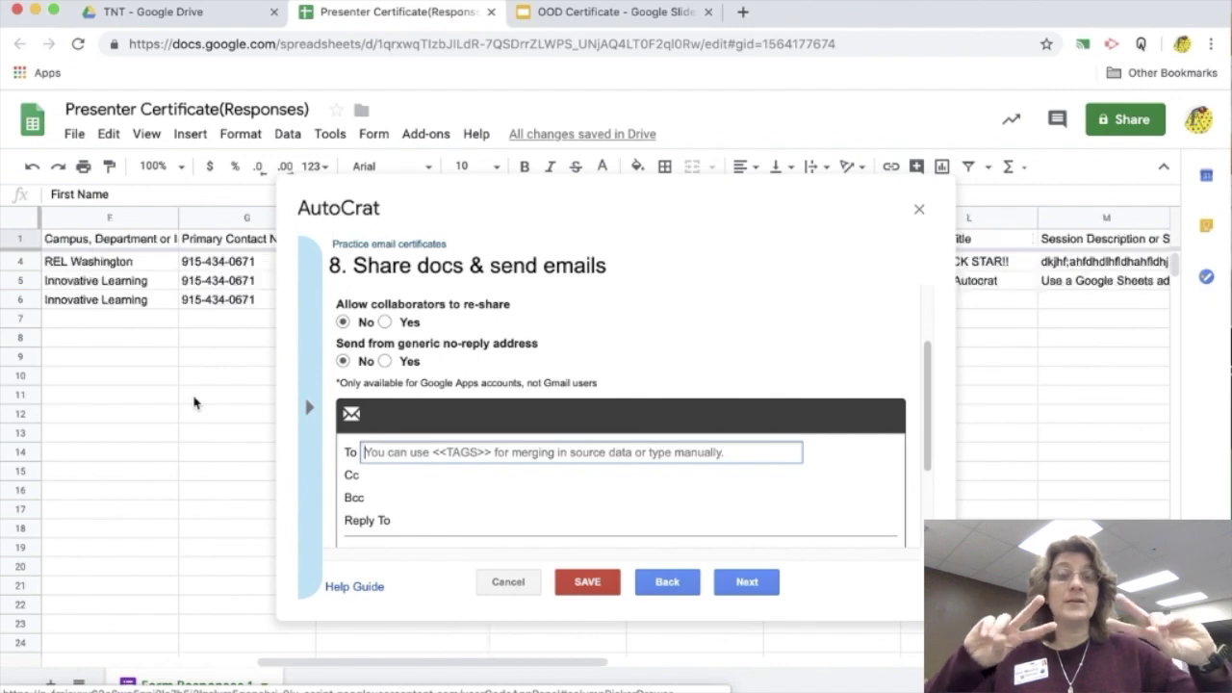
scroll(193, 403, right, 1)
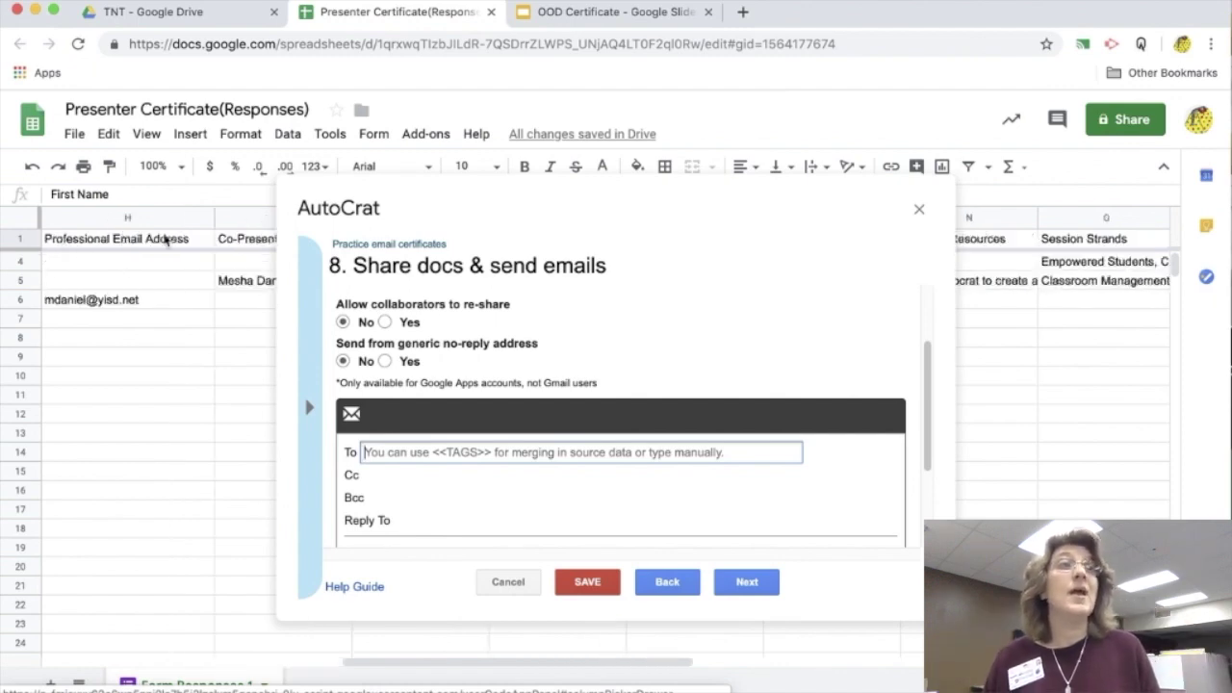
click(445, 453)
text(<<)
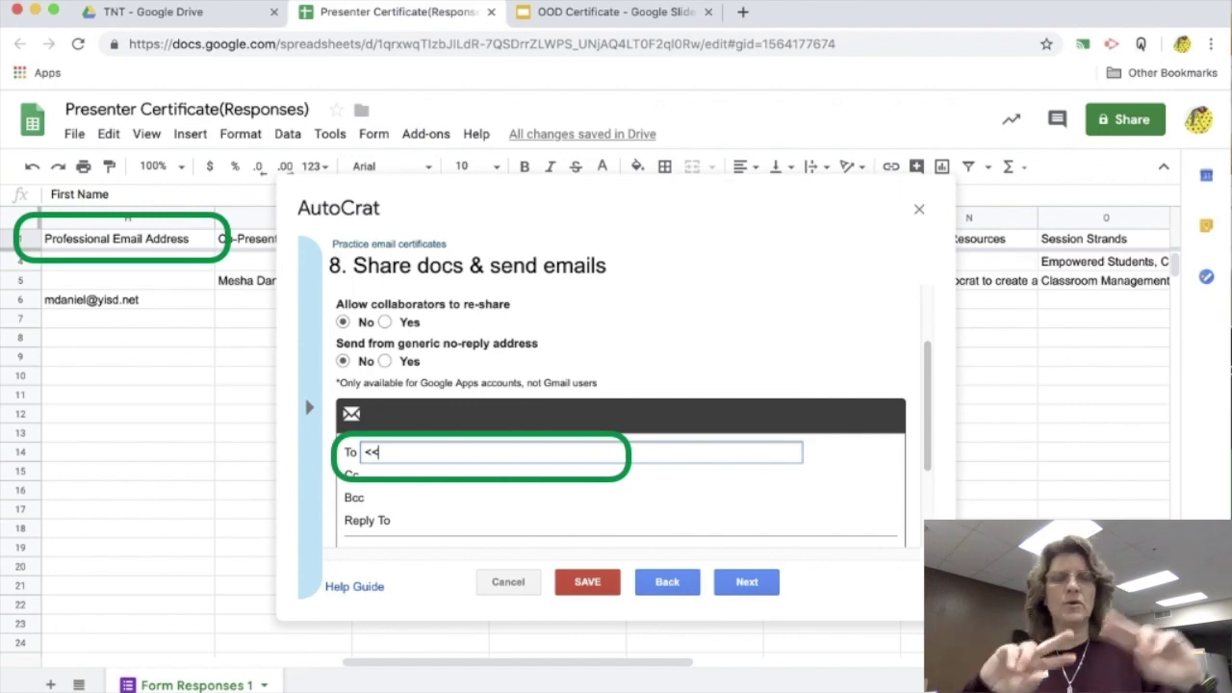
text(Pr)
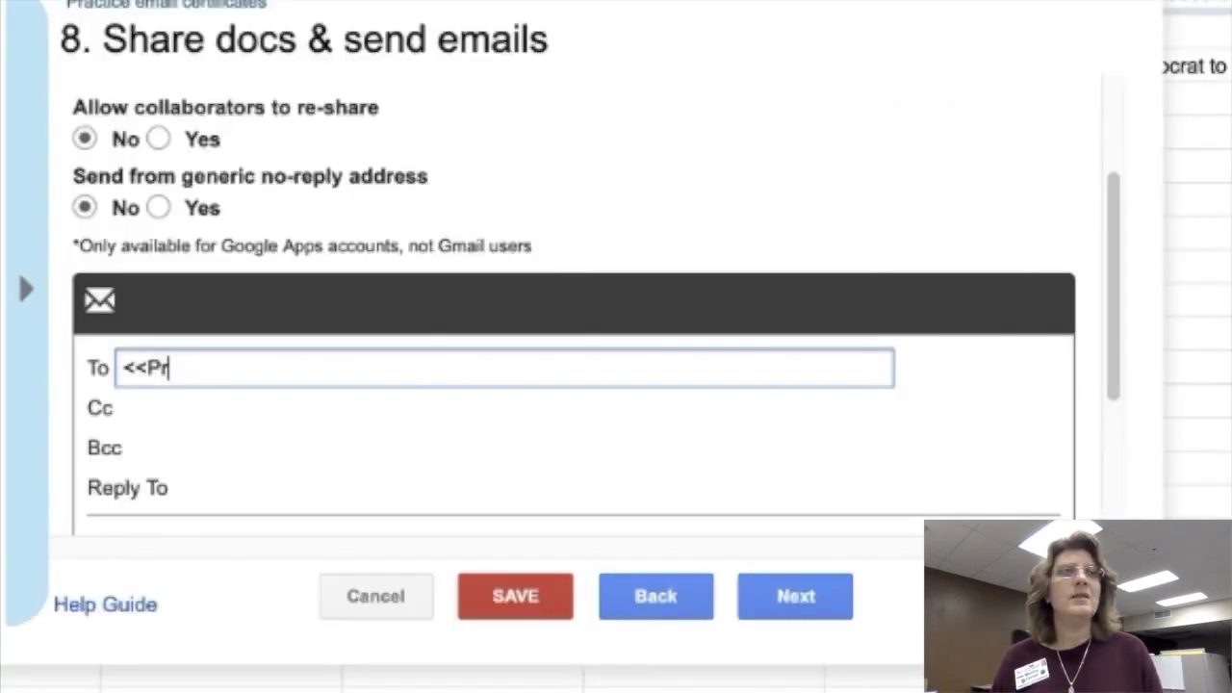
text(ofession)
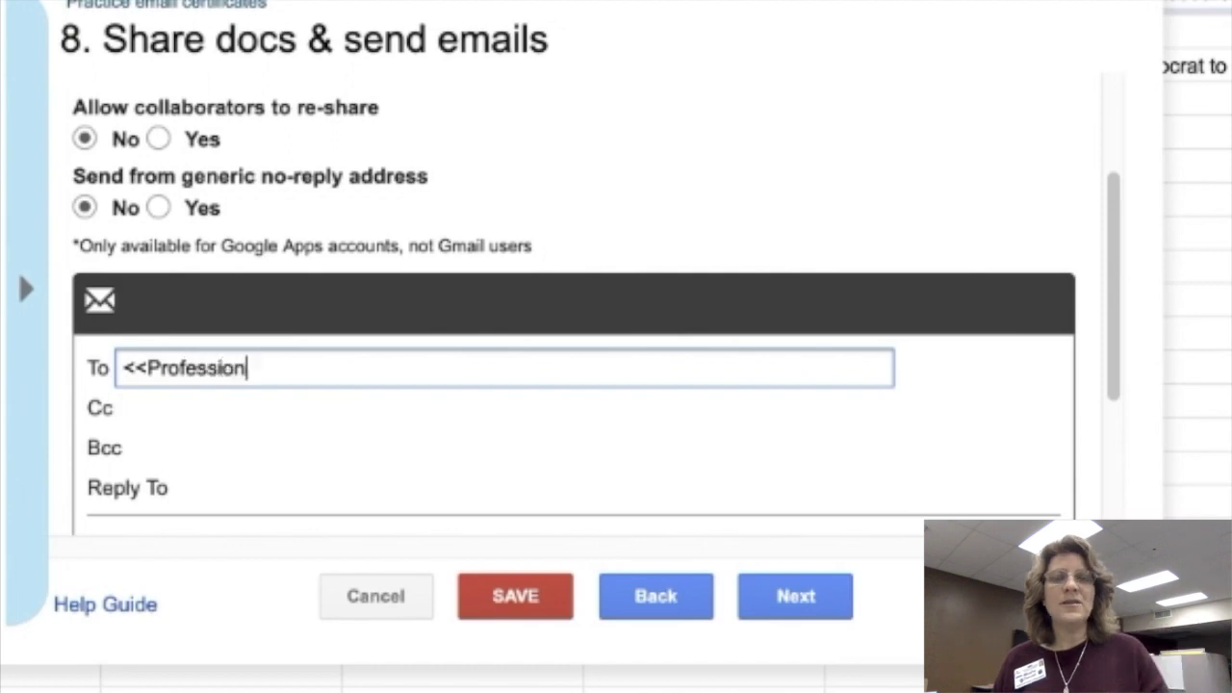
text(al Emai)
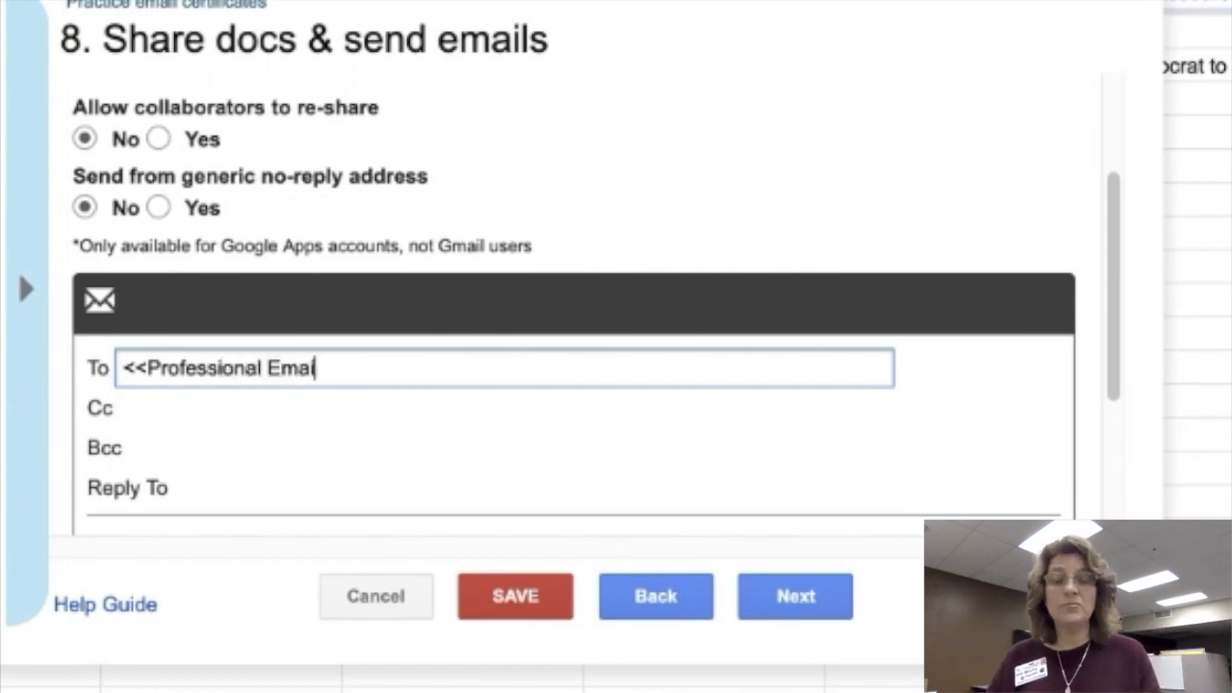
text(l Address)
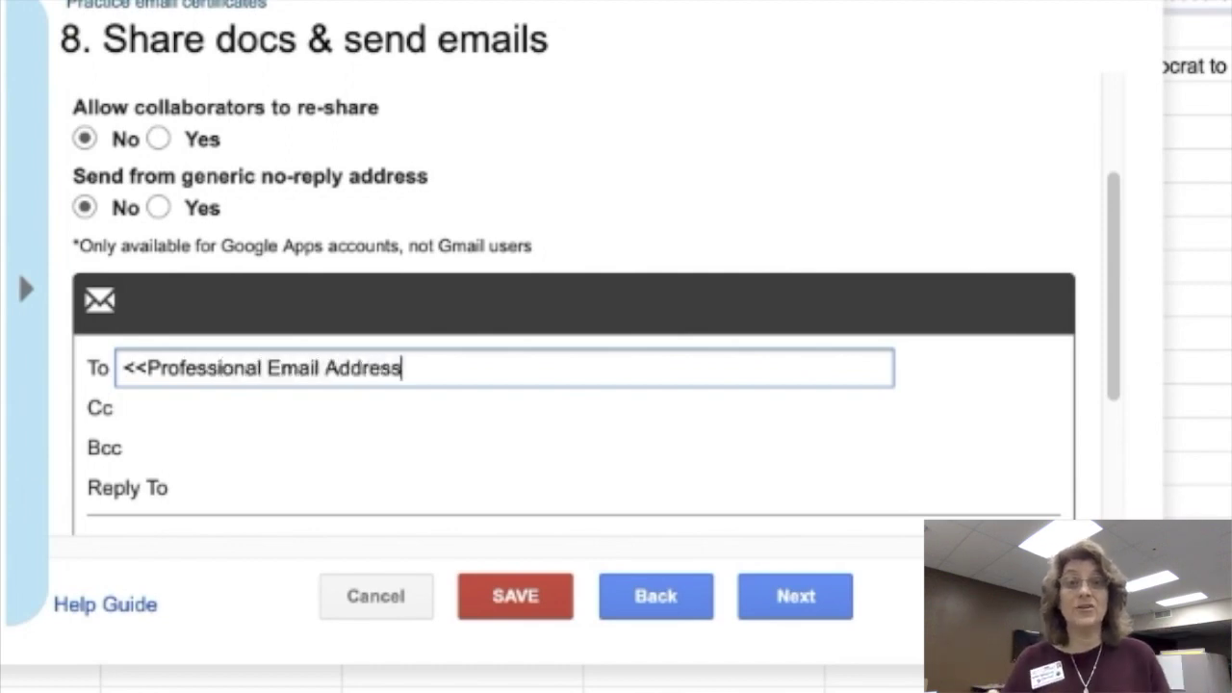
text(>>)
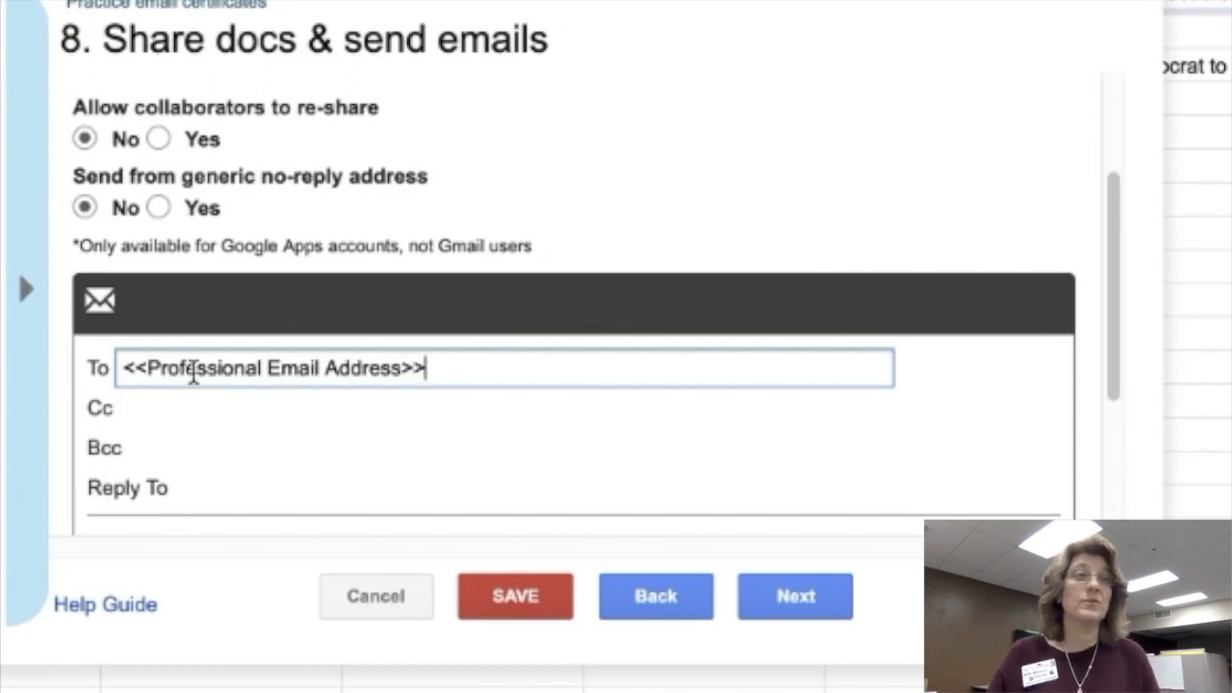
- Set the subject of the merge job's email to "Congratulations"
scroll(192, 374, down, 2)
scroll(191, 376, down, 1)
click(169, 381)
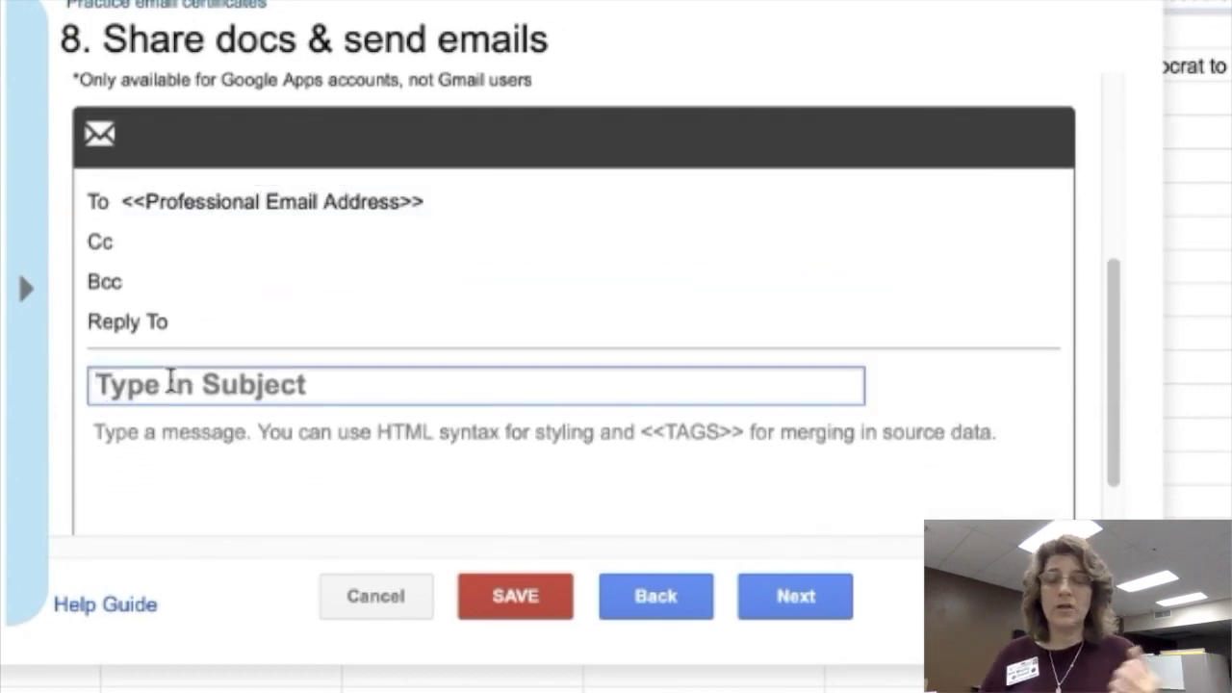
text(Congra)
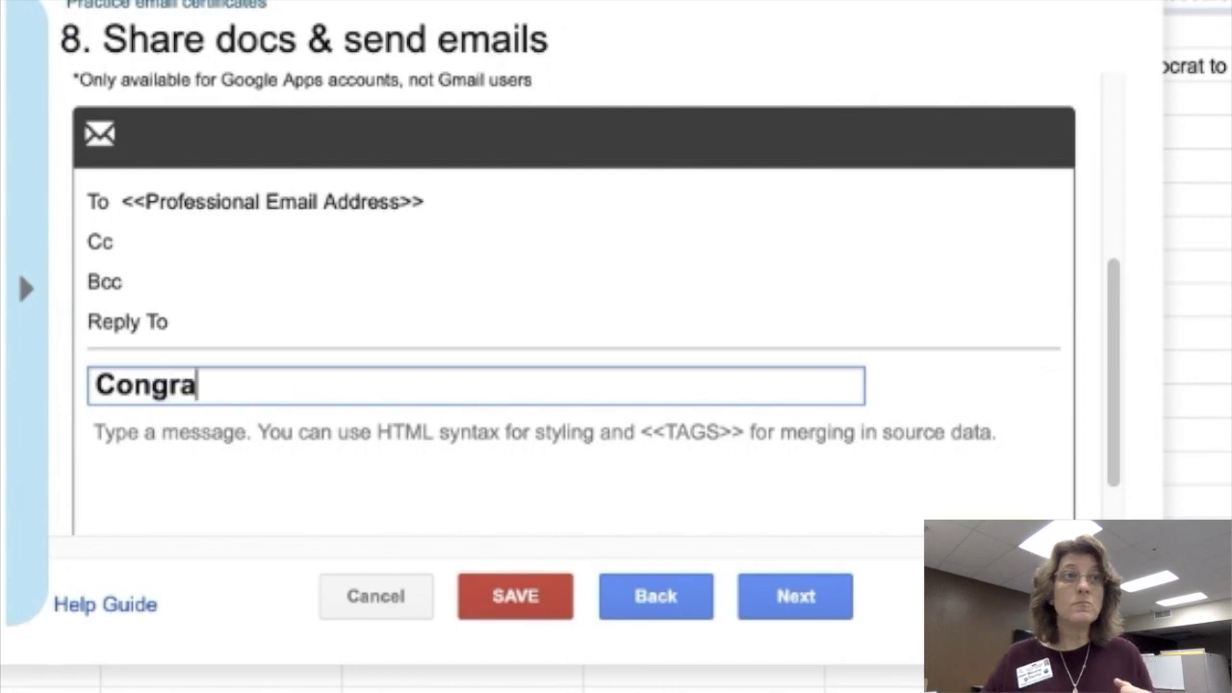
text(tulations)
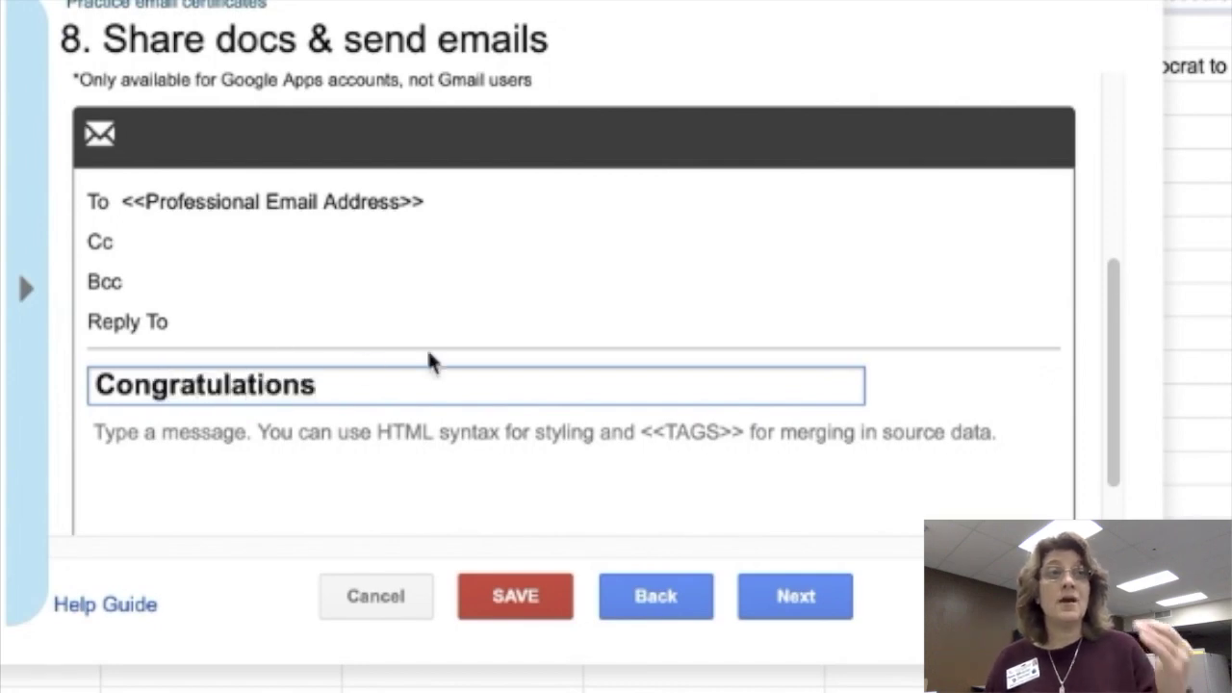
- Start the email message with the greeting "Dear <<First Name>>," on its own line, using the merge tag
click(114, 432)
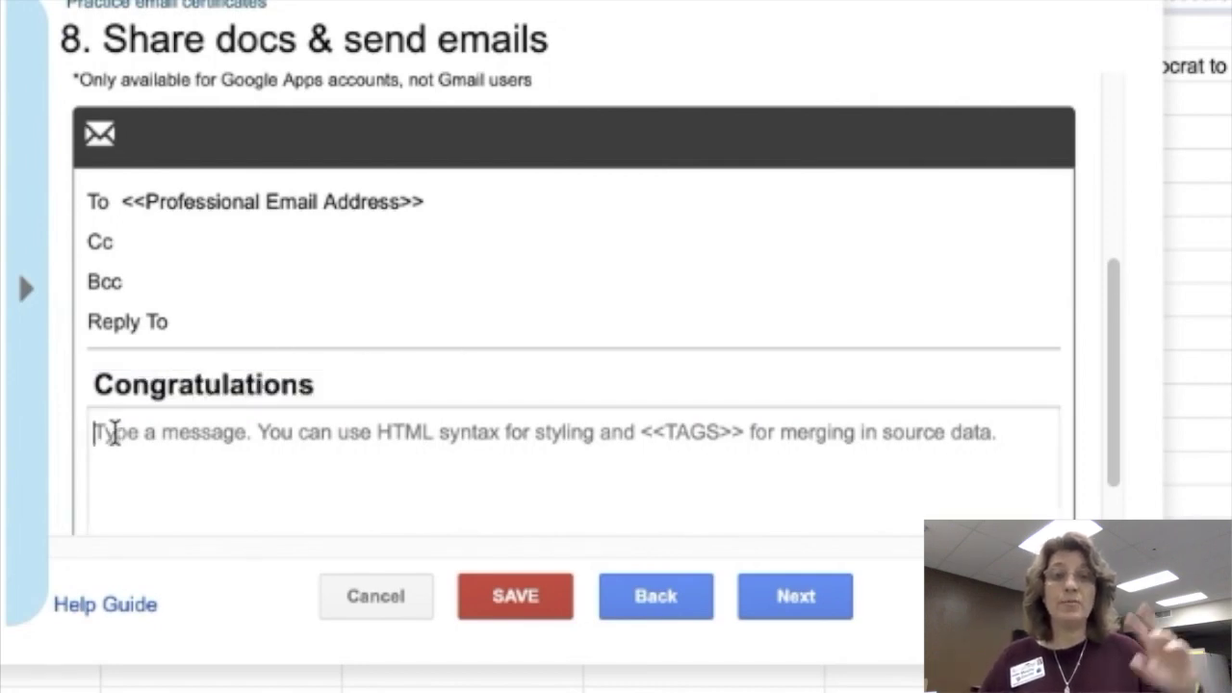
text(Dear )
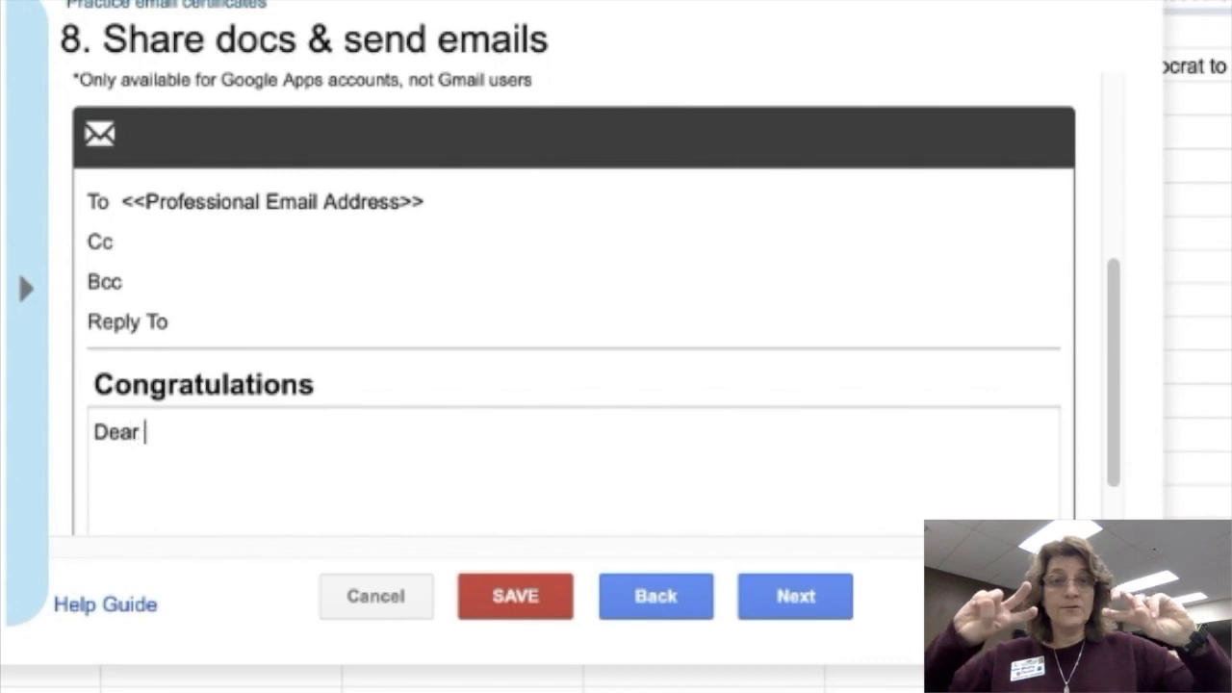
text(<<First N)
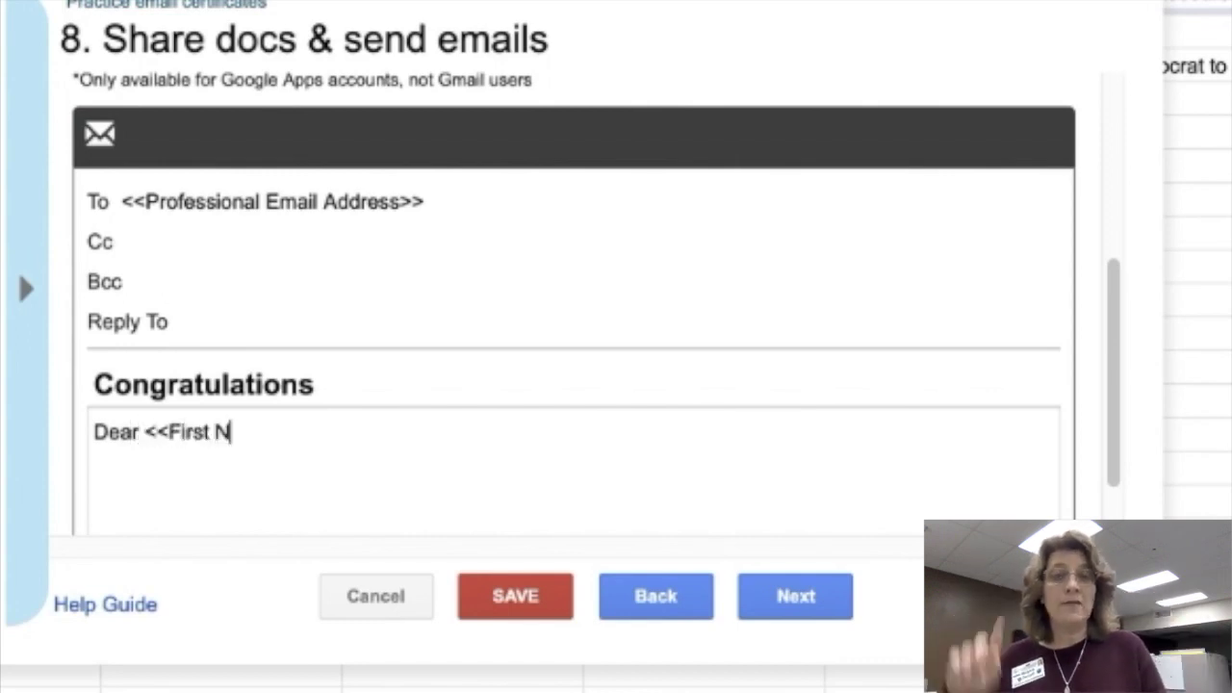
text(ame>>)
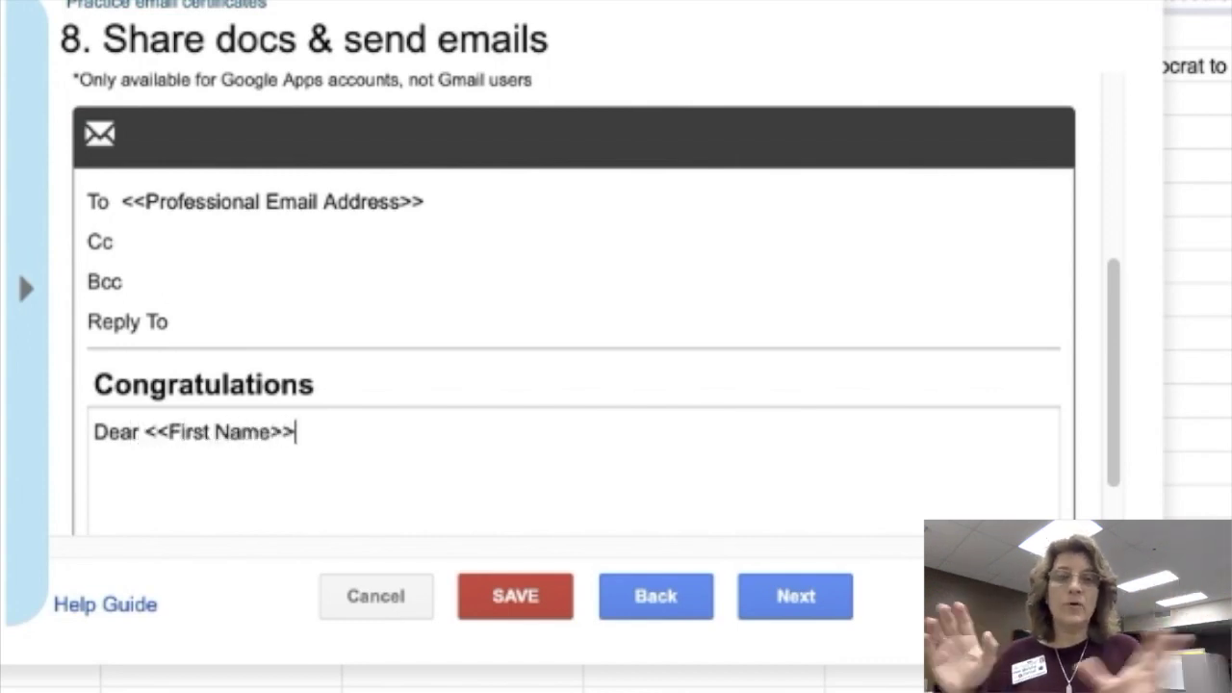
text(,)
key(Return)
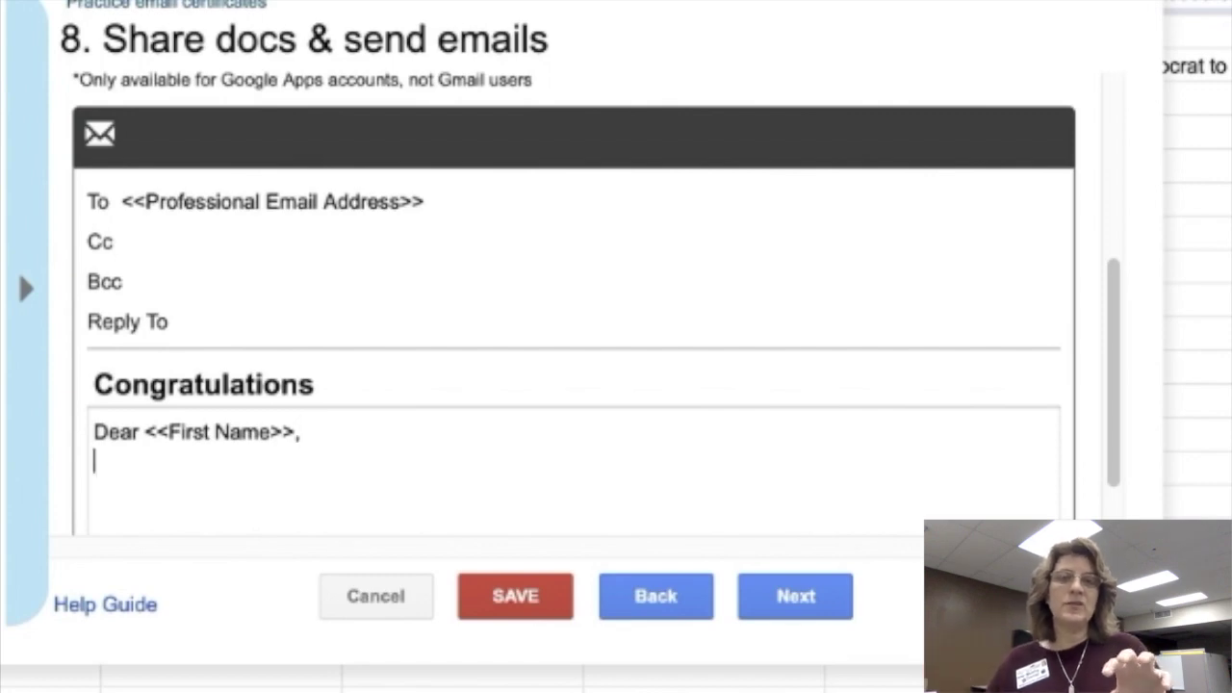
- Add the message line "We are thrilled that you have earned your certificate!" and continue to the job triggers
text(We are)
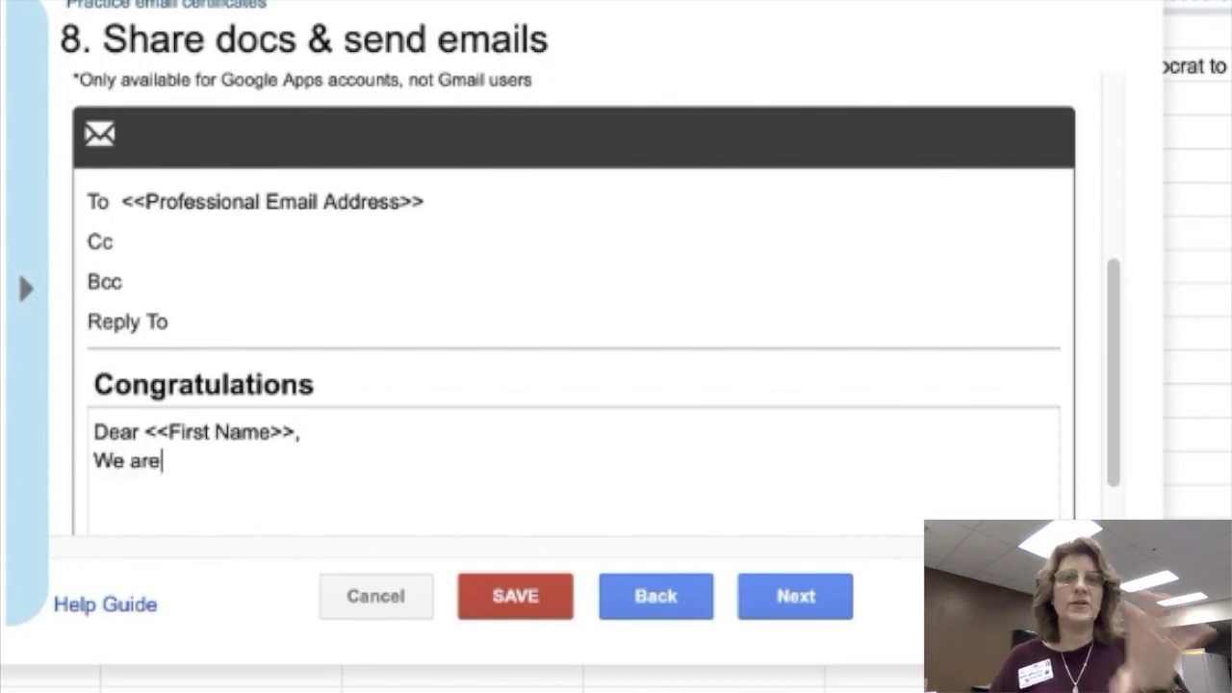
text( thrilled that )
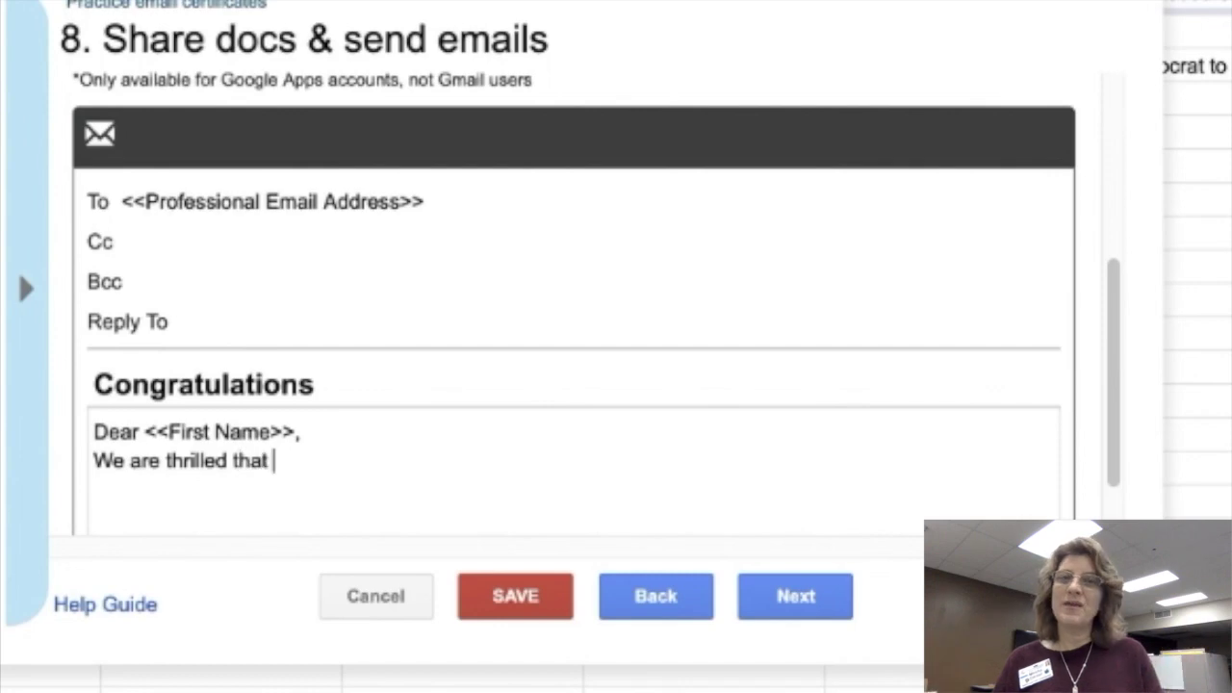
text(you have ear)
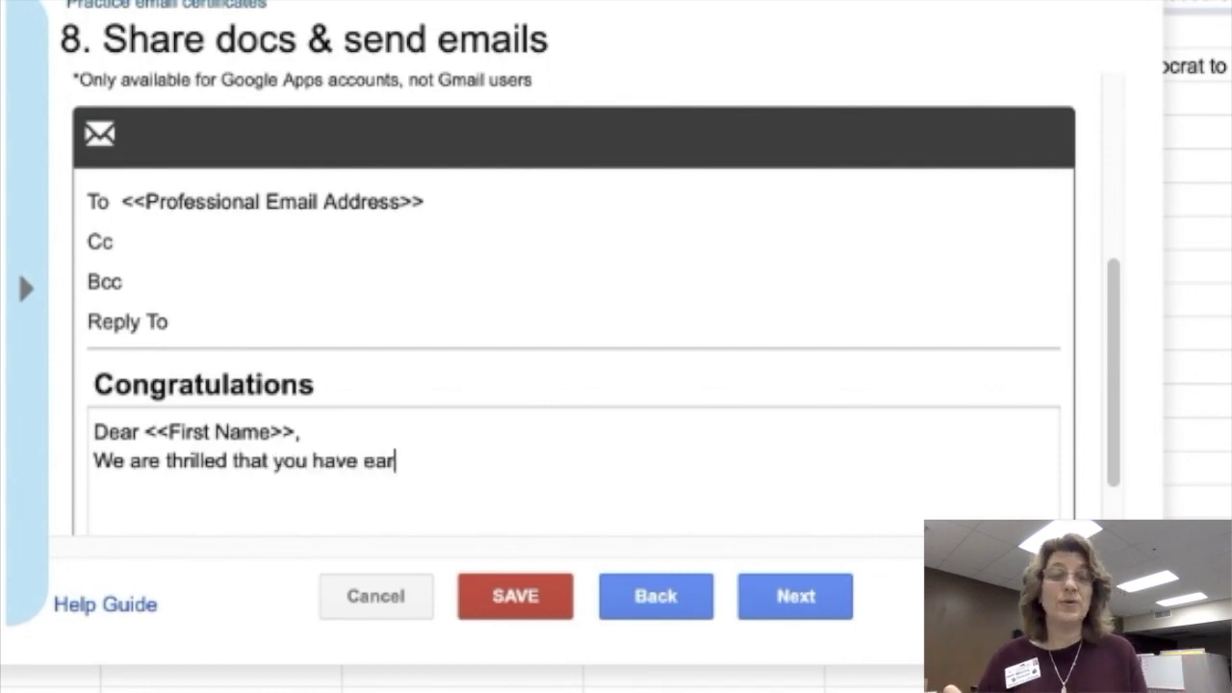
text(ned your cer)
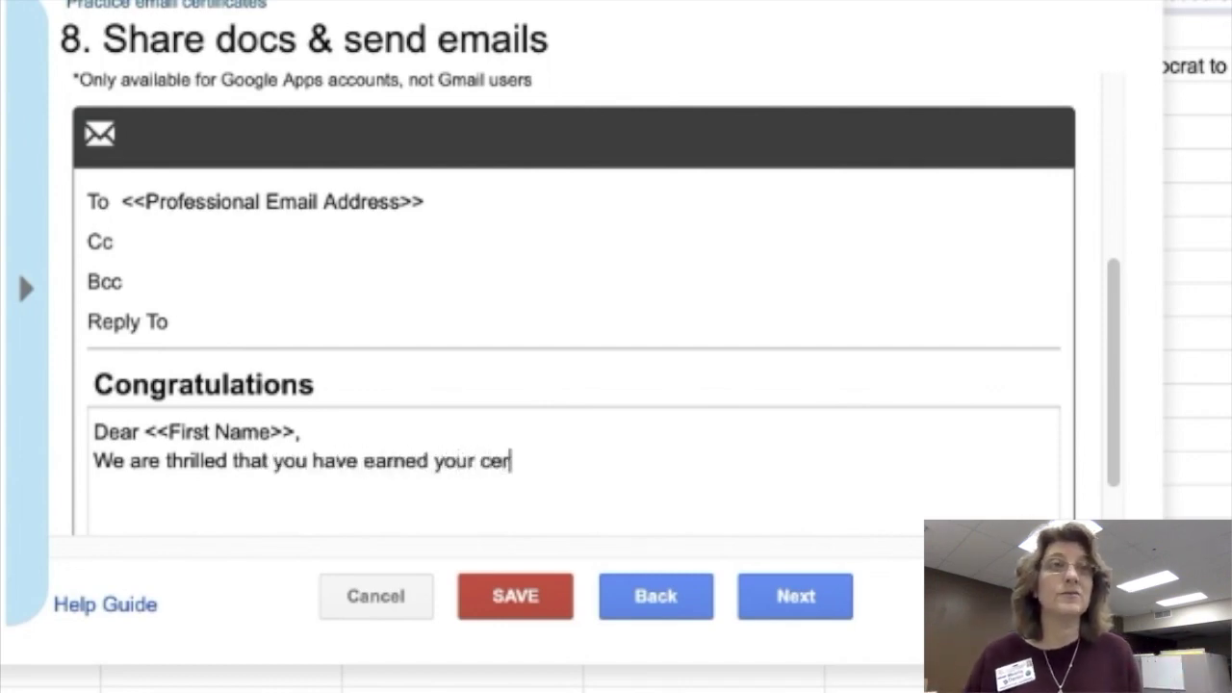
text(tific)
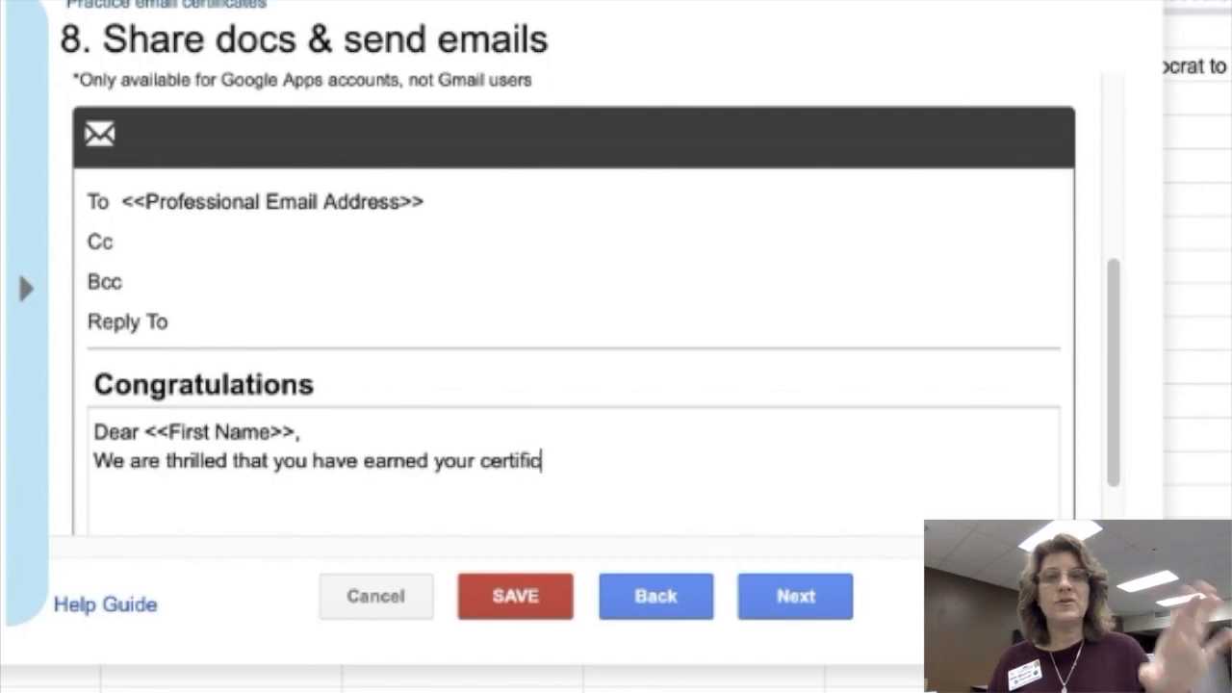
text(ate!)
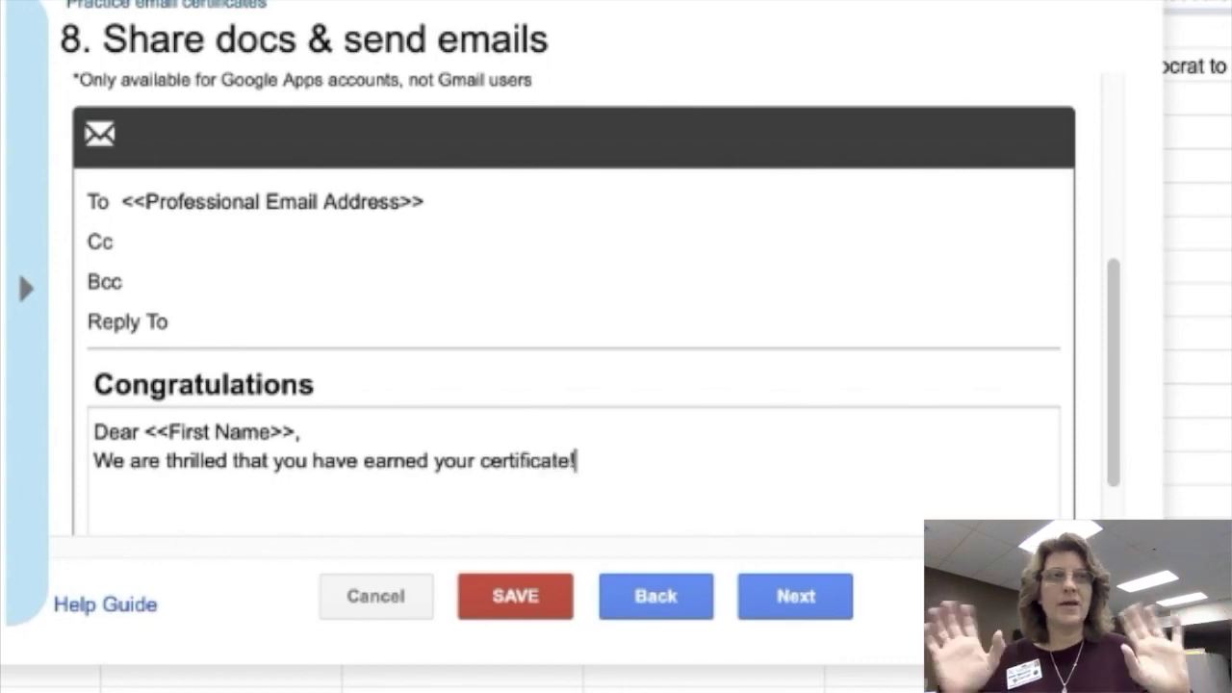
scroll(421, 418, down, 2)
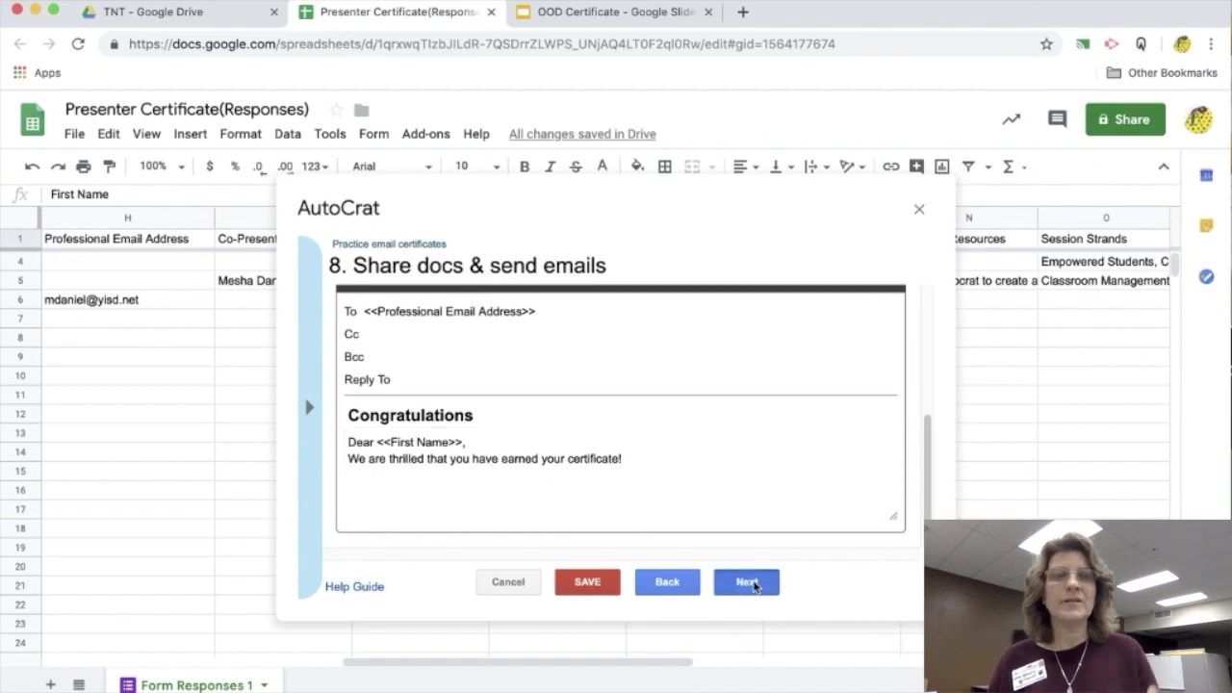
click(747, 582)
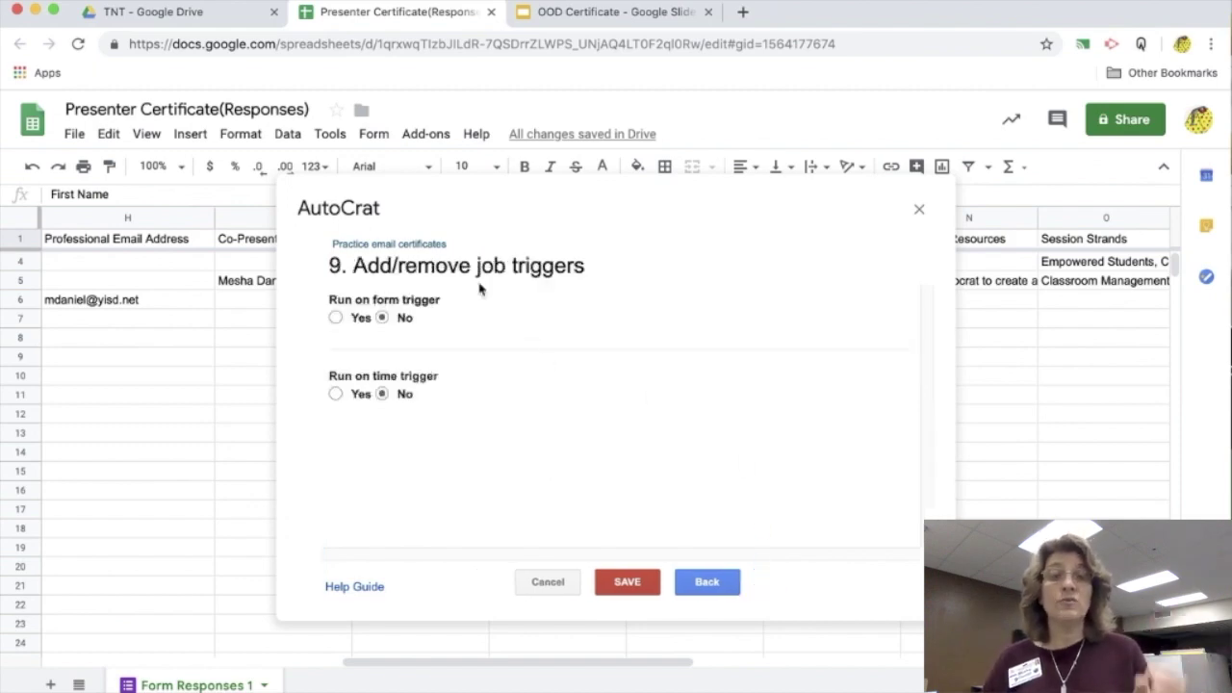
- Make the job run on the form trigger, enabling triggers for the project, and save the job
click(336, 318)
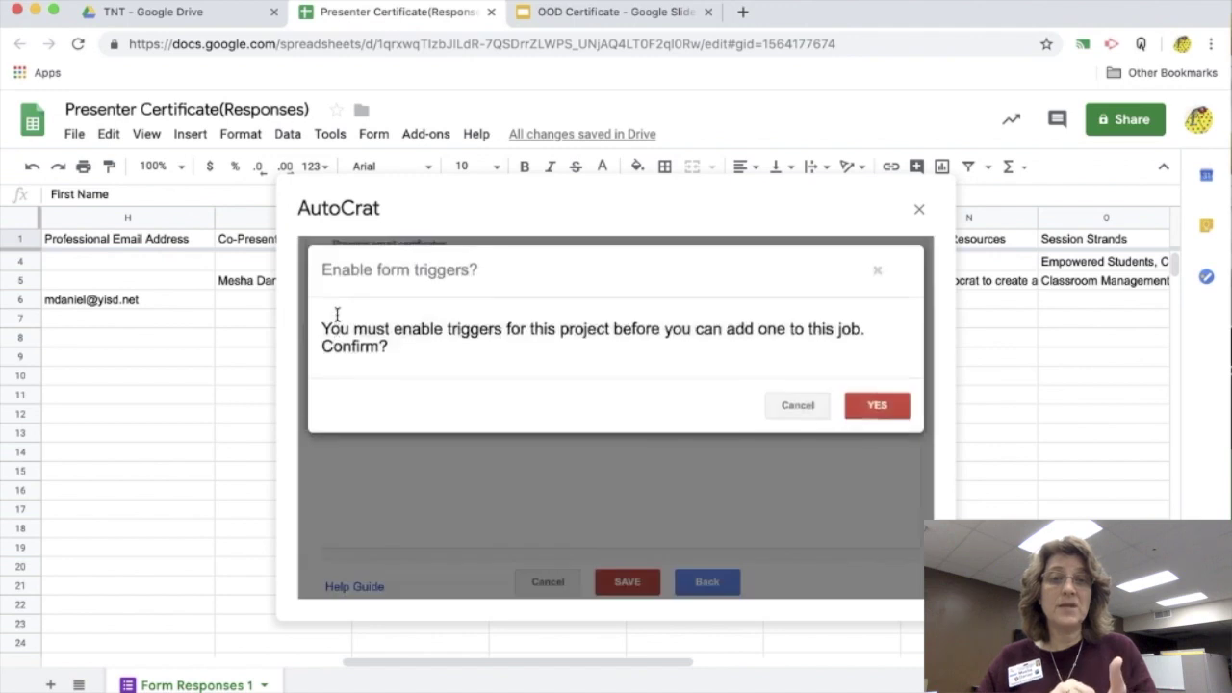
click(878, 406)
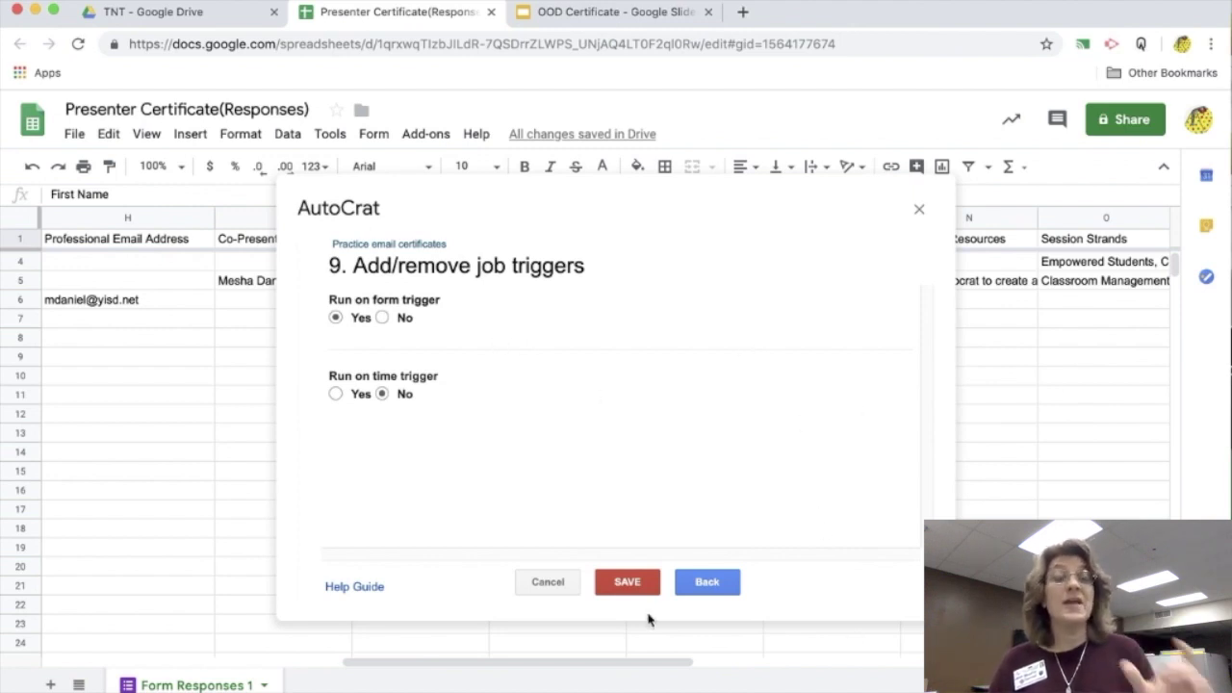
click(628, 581)
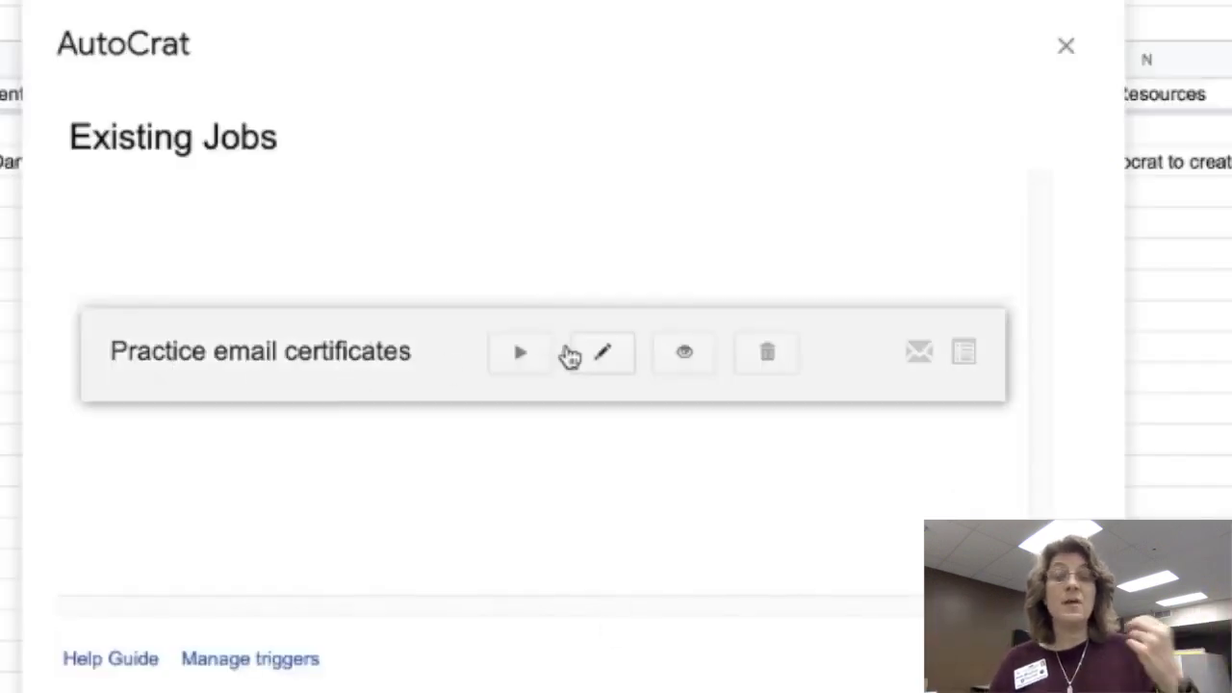
- Run the Practice email certificates job and check the Document Merge Status column in the response sheet
click(517, 359)
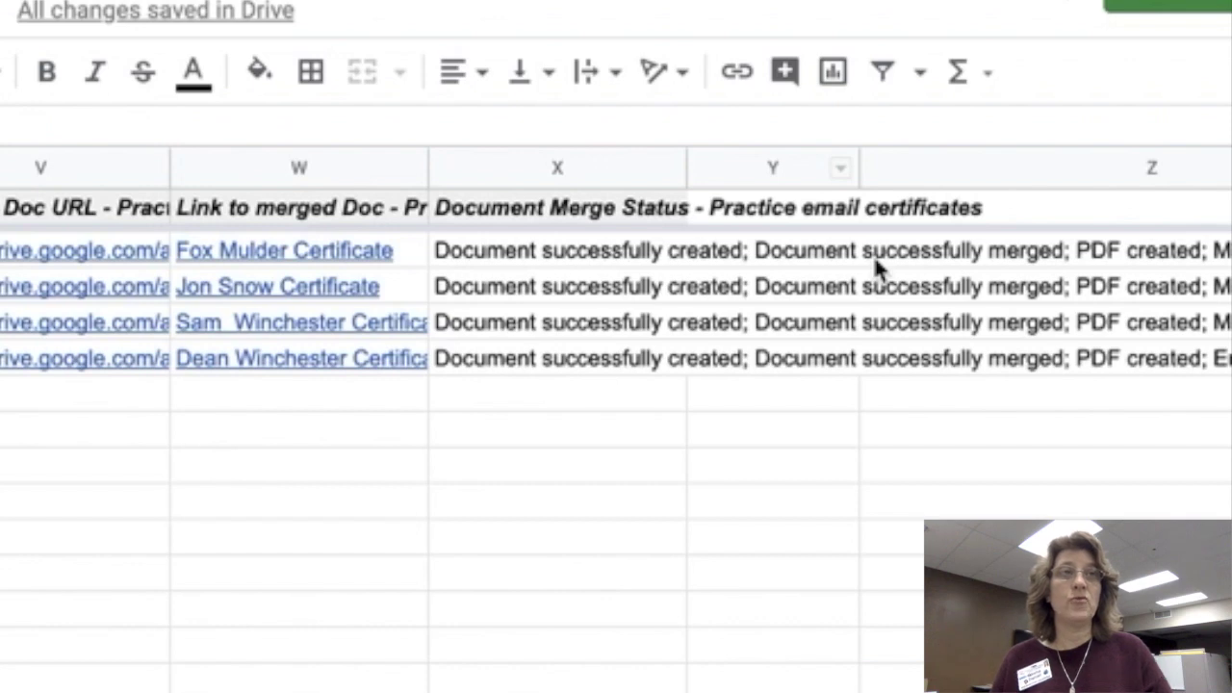
scroll(873, 255, right, 3)
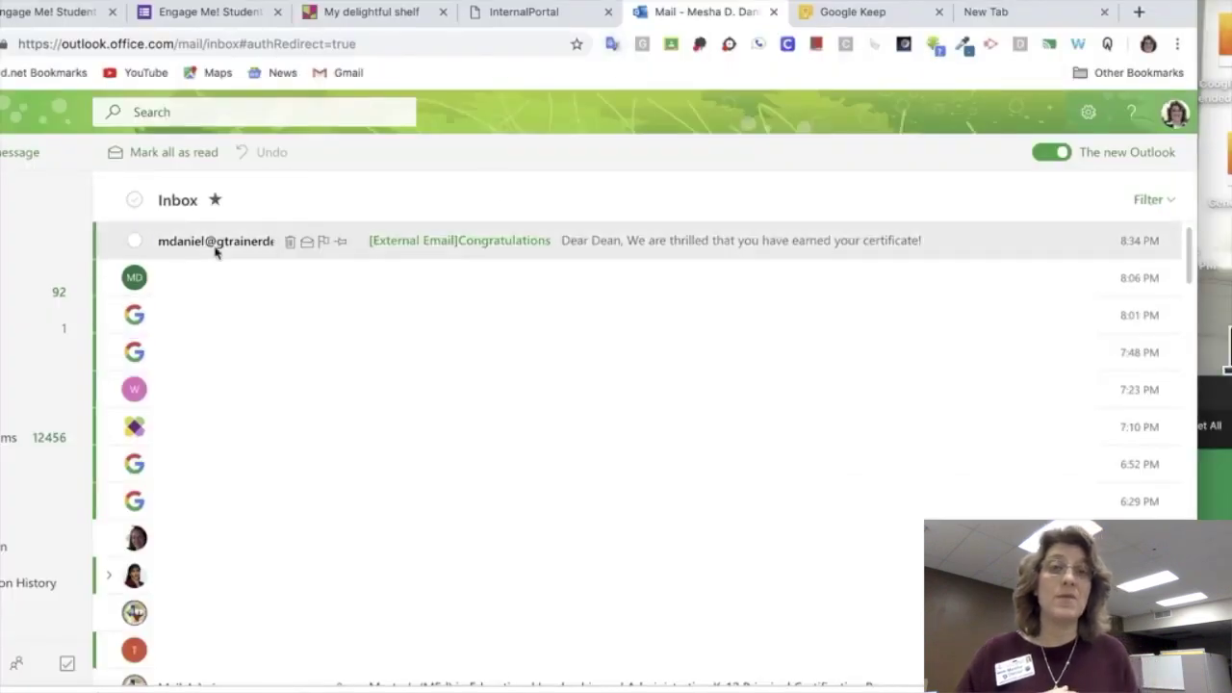
- Switch to the Outlook inbox and open the received Congratulations email to check its message and attached certificate
click(594, 243)
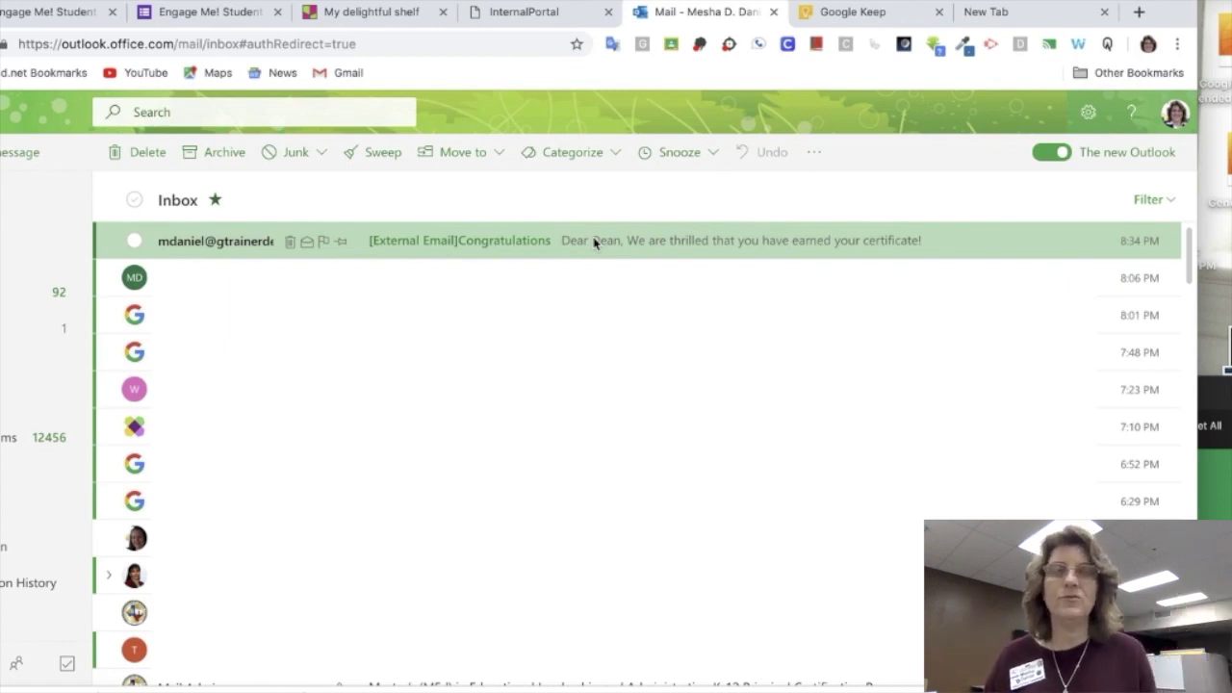
click(594, 242)
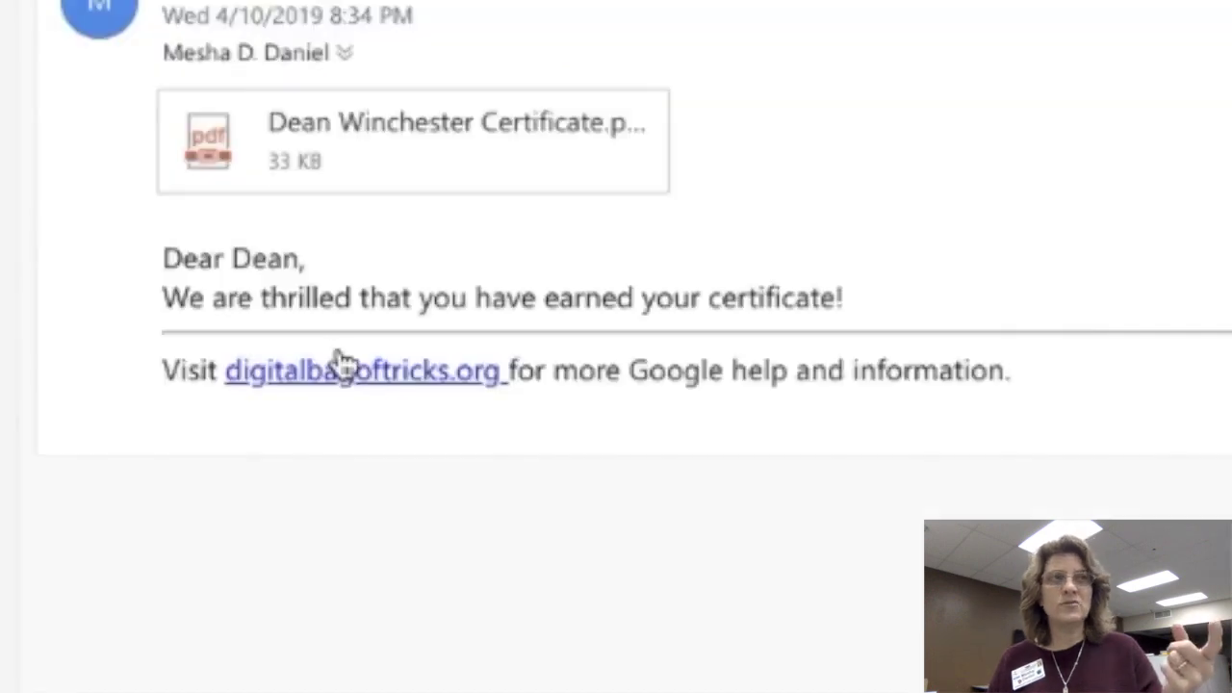